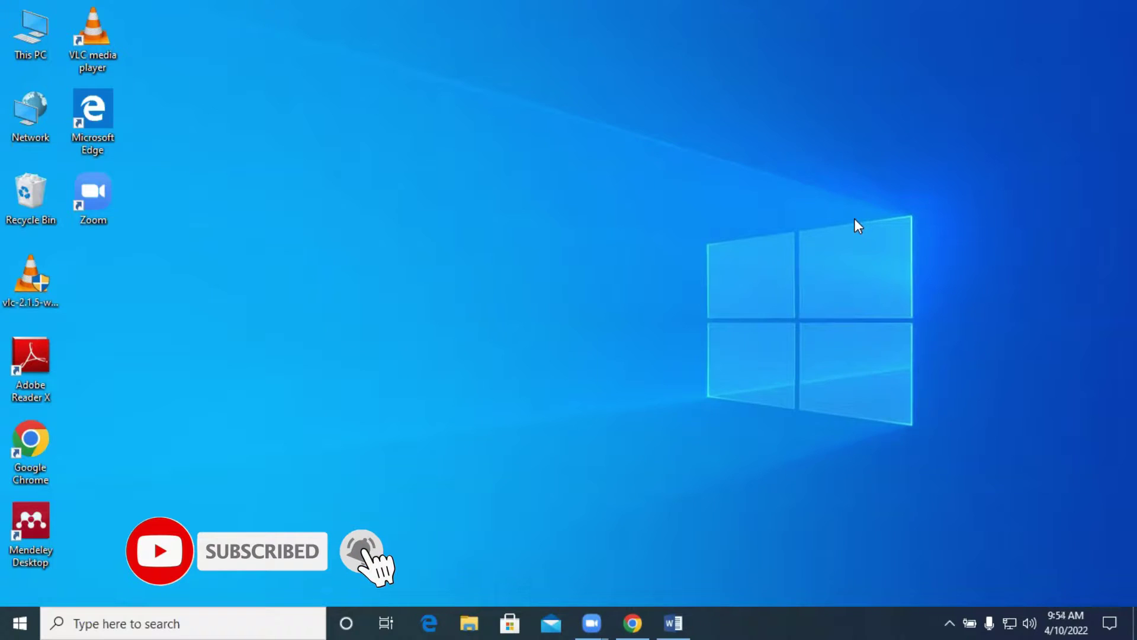
# Step: Bring up the communicationNew chapter and scroll through its data tables
pyautogui.click(673, 623)
pyautogui.scroll(5, 628, 326)
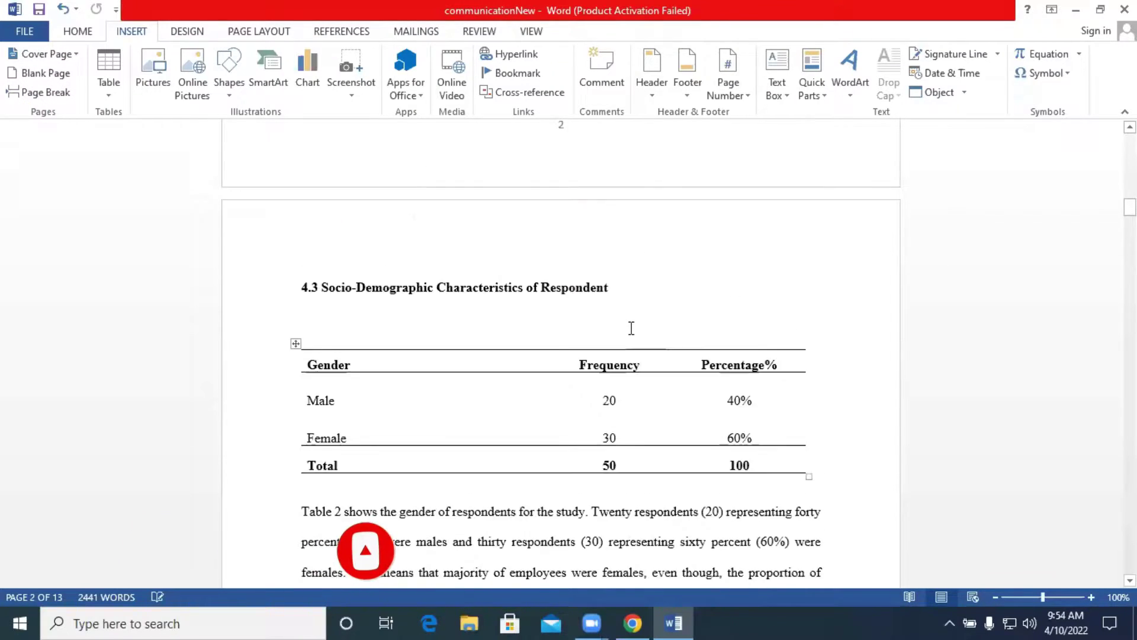
pyautogui.scroll(-3, 386, 348)
pyautogui.scroll(-15, 386, 348)
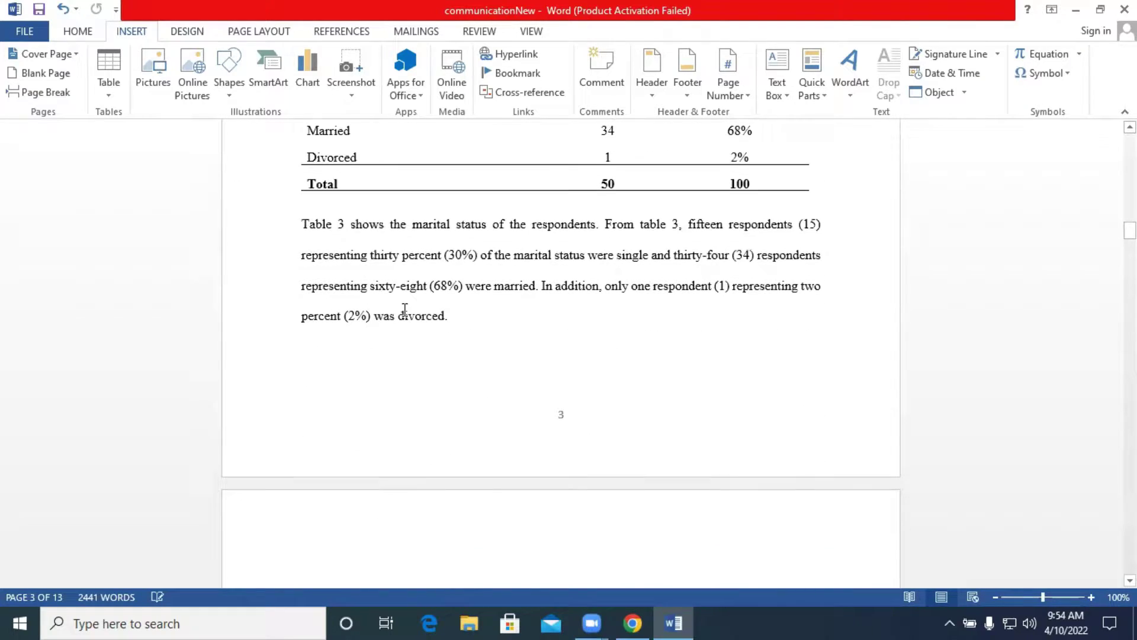
pyautogui.scroll(-6, 470, 350)
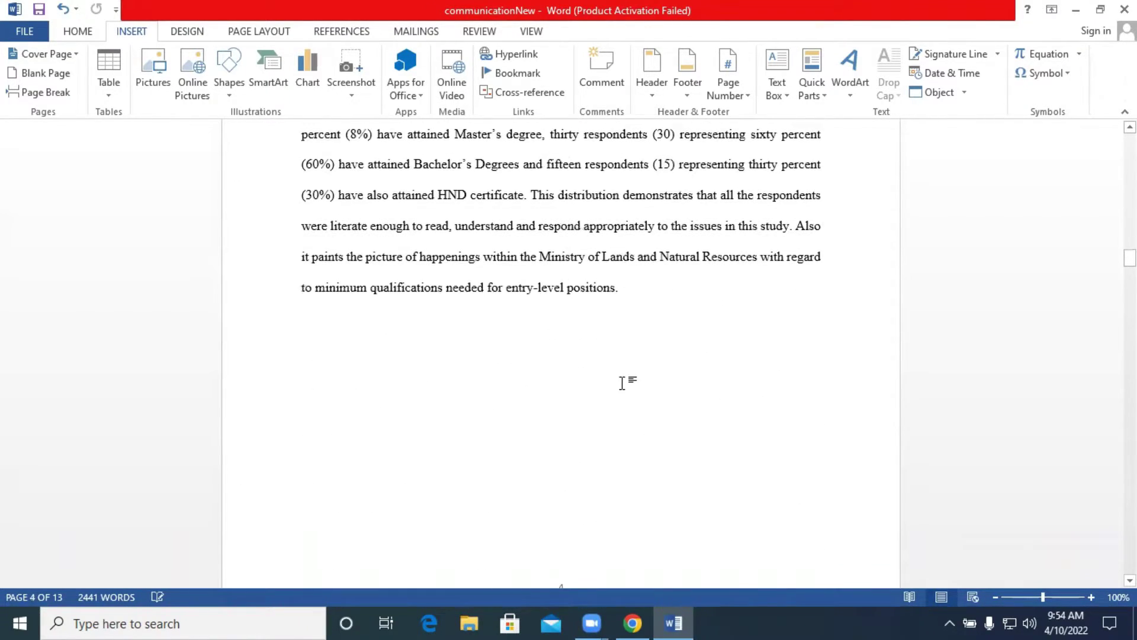
pyautogui.scroll(12, 622, 381)
pyautogui.scroll(4, 625, 383)
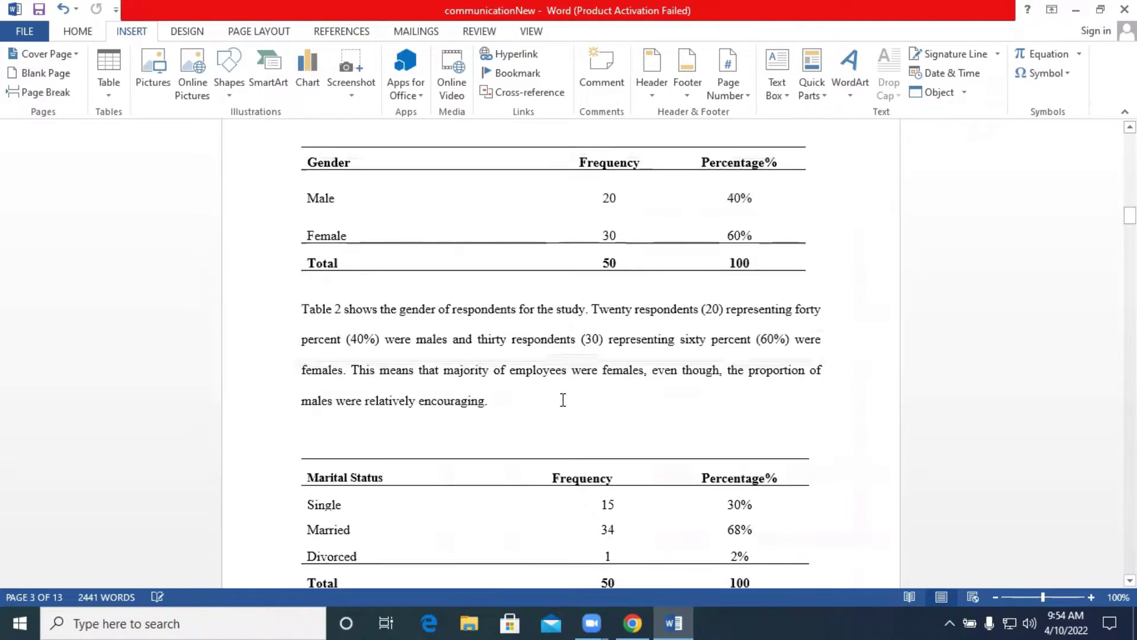
pyautogui.scroll(4, 563, 399)
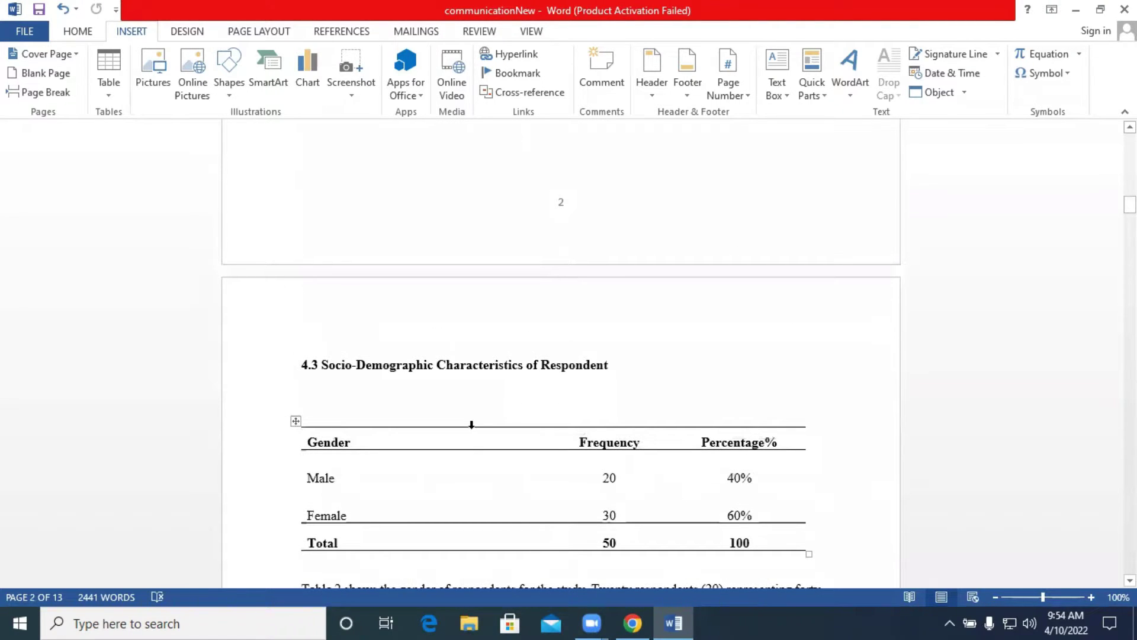
pyautogui.scroll(-3, 478, 404)
pyautogui.scroll(3, 503, 403)
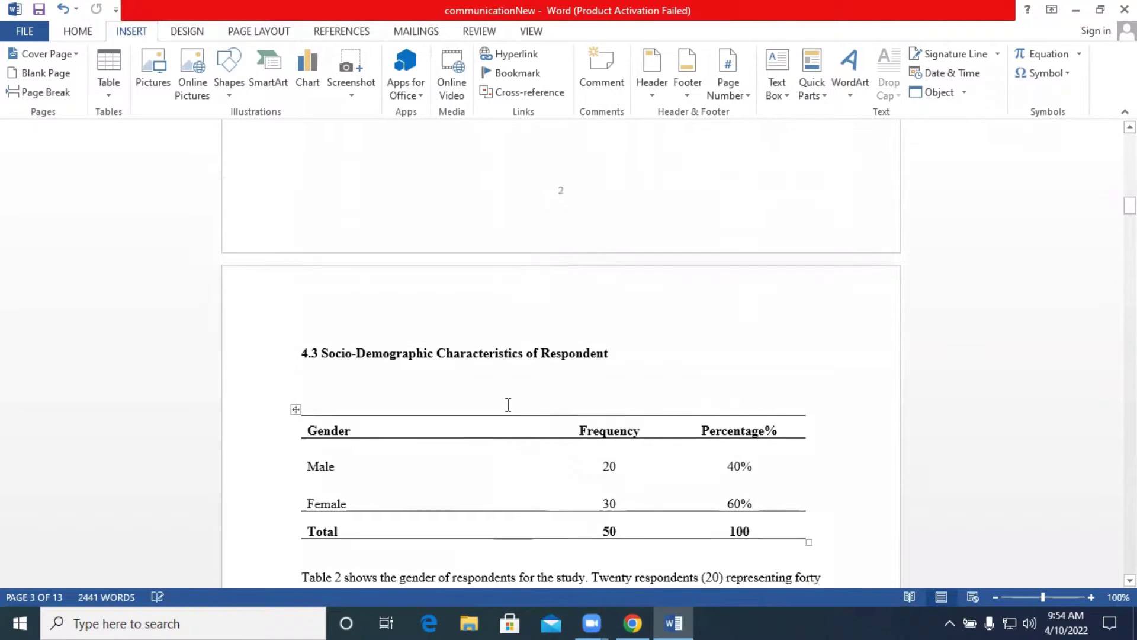
pyautogui.scroll(-6, 625, 393)
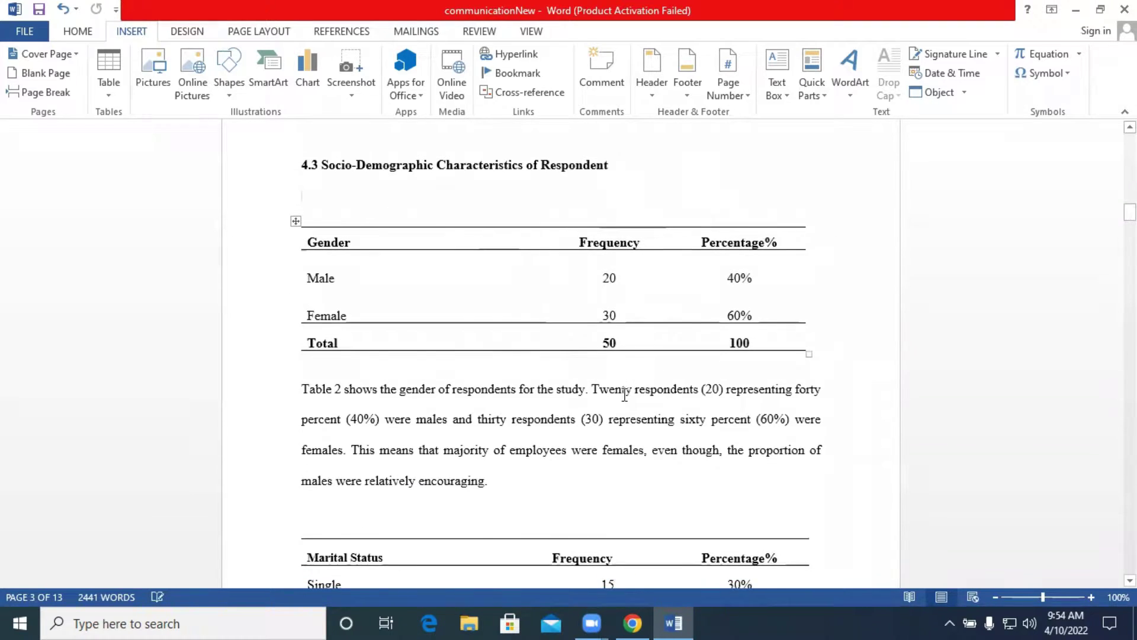
pyautogui.scroll(-10, 438, 411)
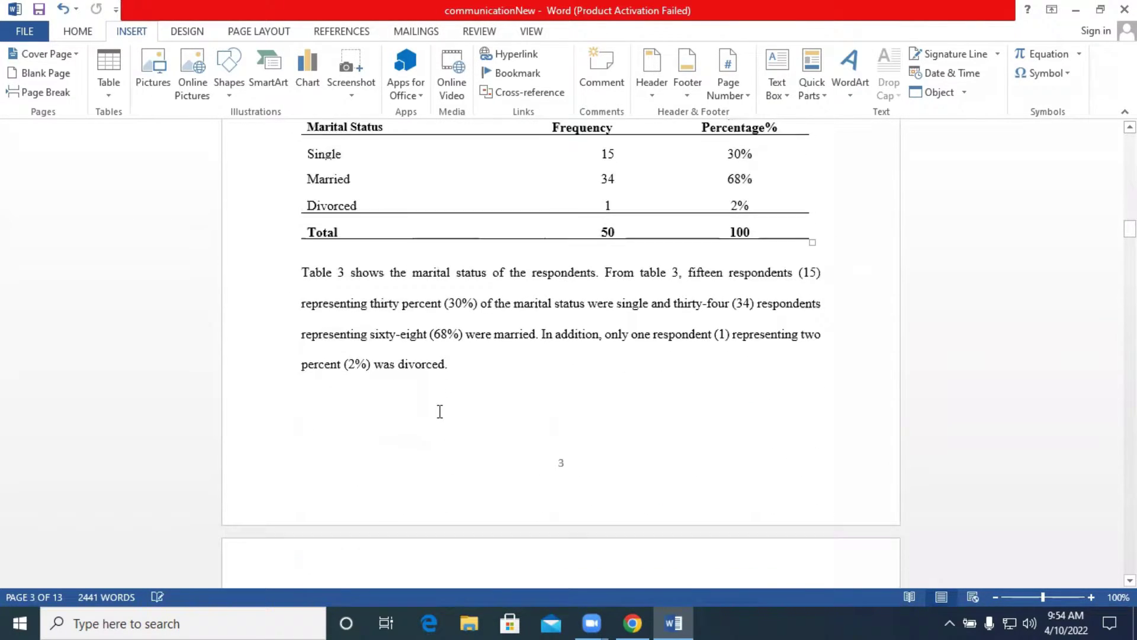
pyautogui.scroll(8, 443, 408)
pyautogui.scroll(8, 443, 408)
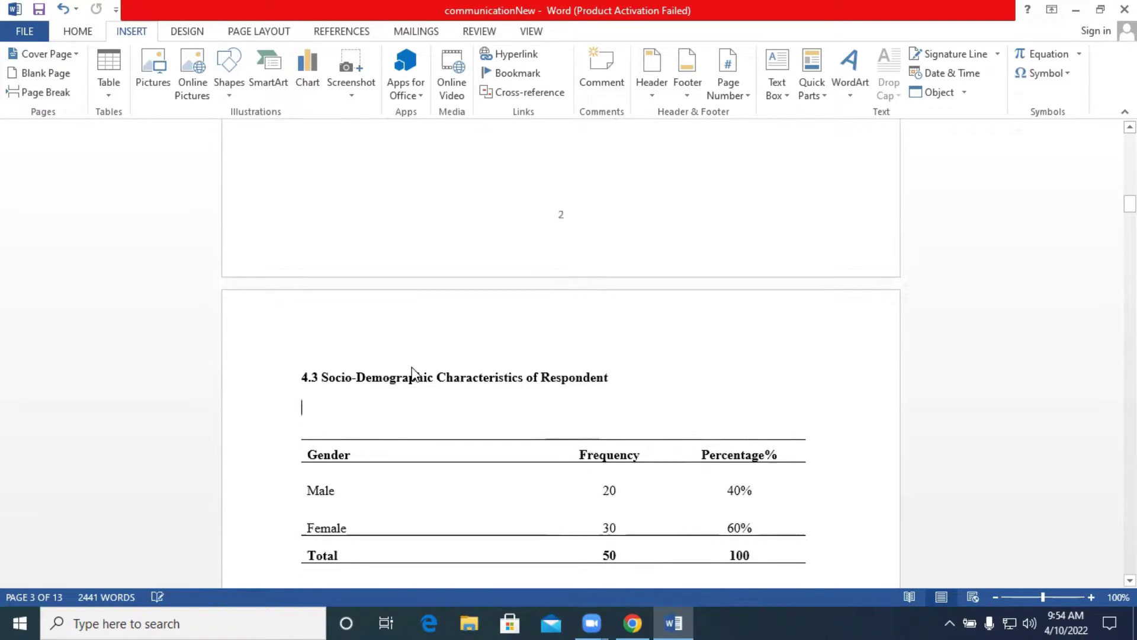
pyautogui.scroll(7, 411, 374)
pyautogui.scroll(1, 414, 366)
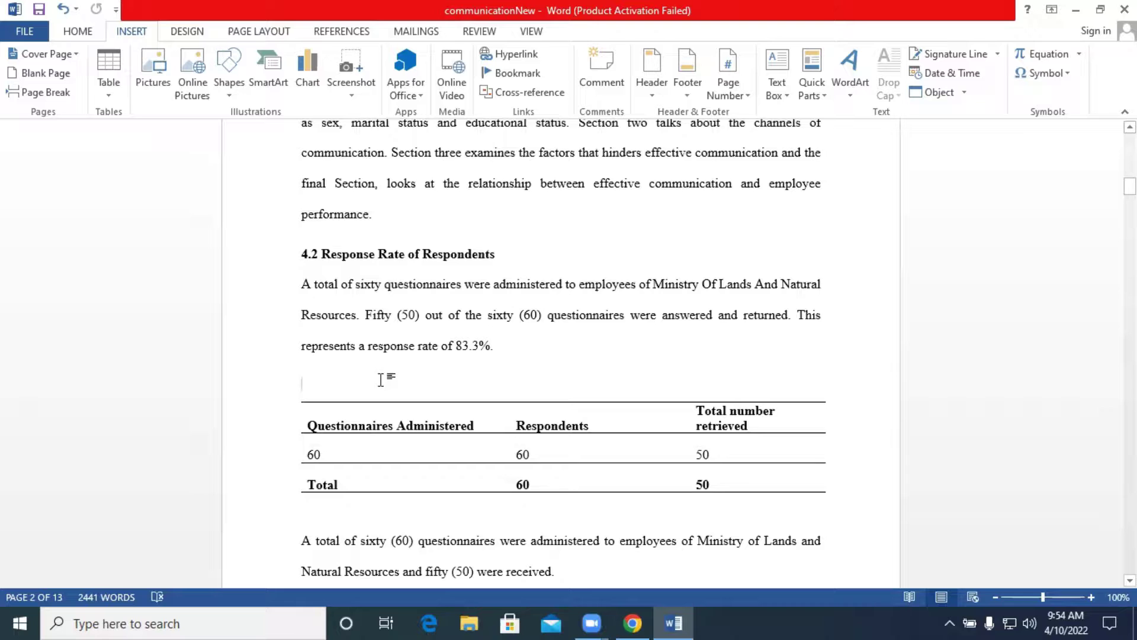
pyautogui.scroll(-7, 381, 380)
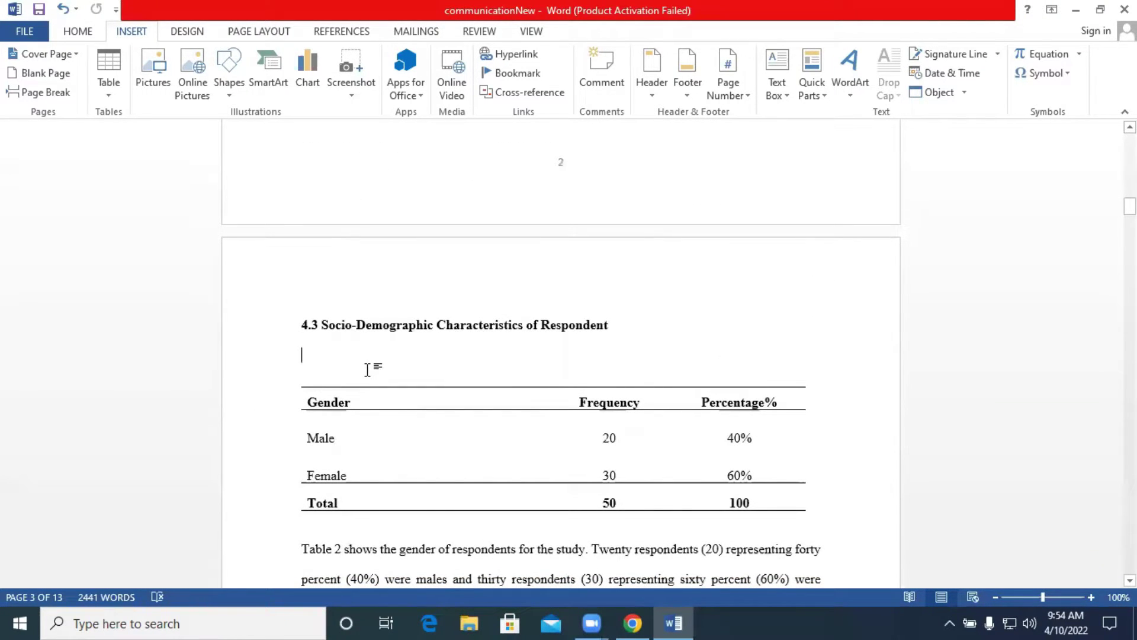
pyautogui.scroll(-7, 367, 369)
# Step: Click above the Marital Status, Level of Education and Channels of communication tables
pyautogui.click(381, 284)
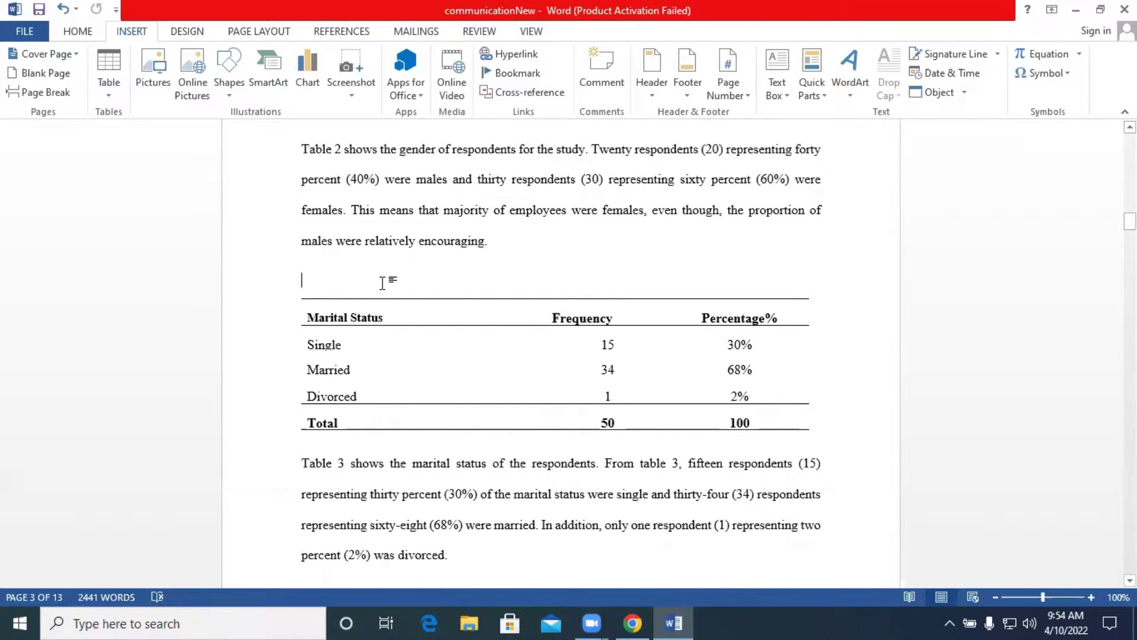
pyautogui.scroll(-7, 383, 296)
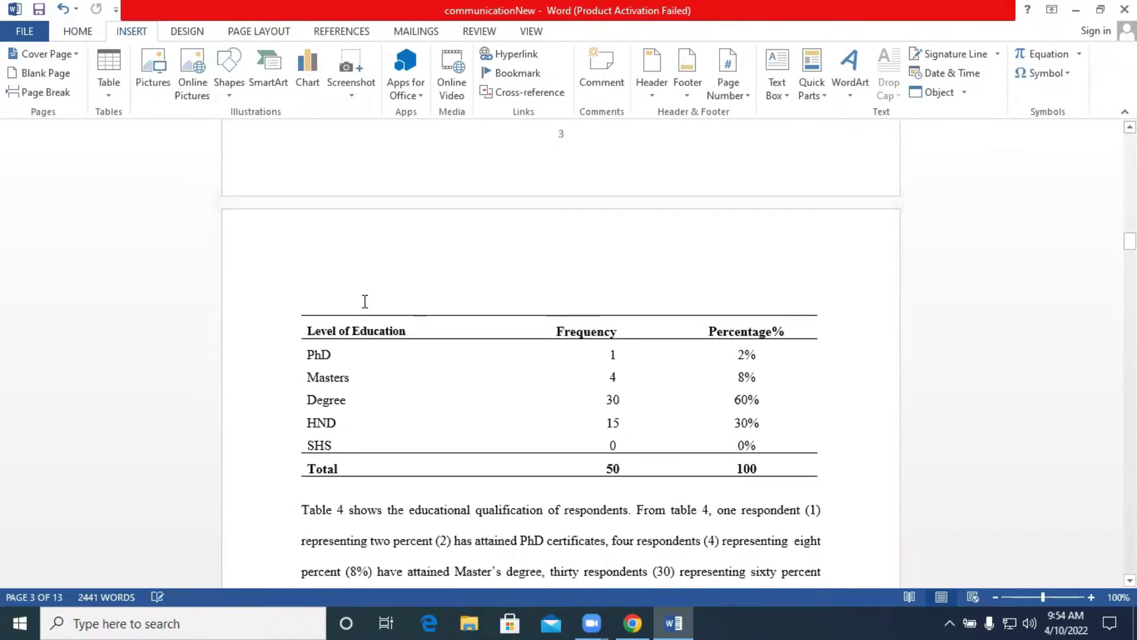
pyautogui.click(353, 293)
pyautogui.scroll(-8, 410, 383)
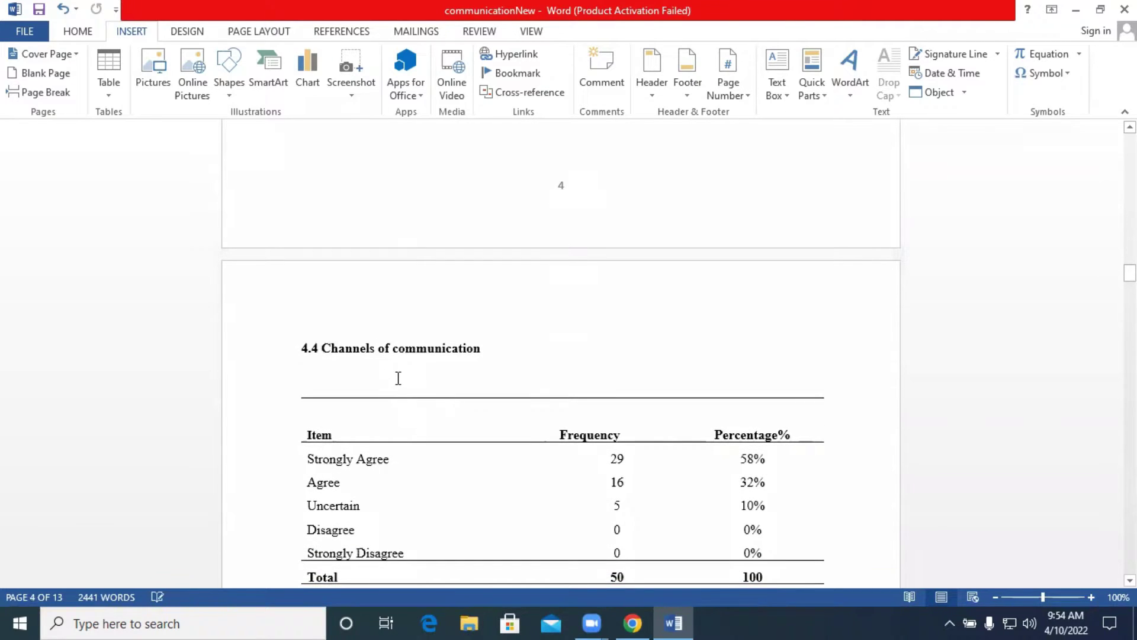
pyautogui.click(397, 377)
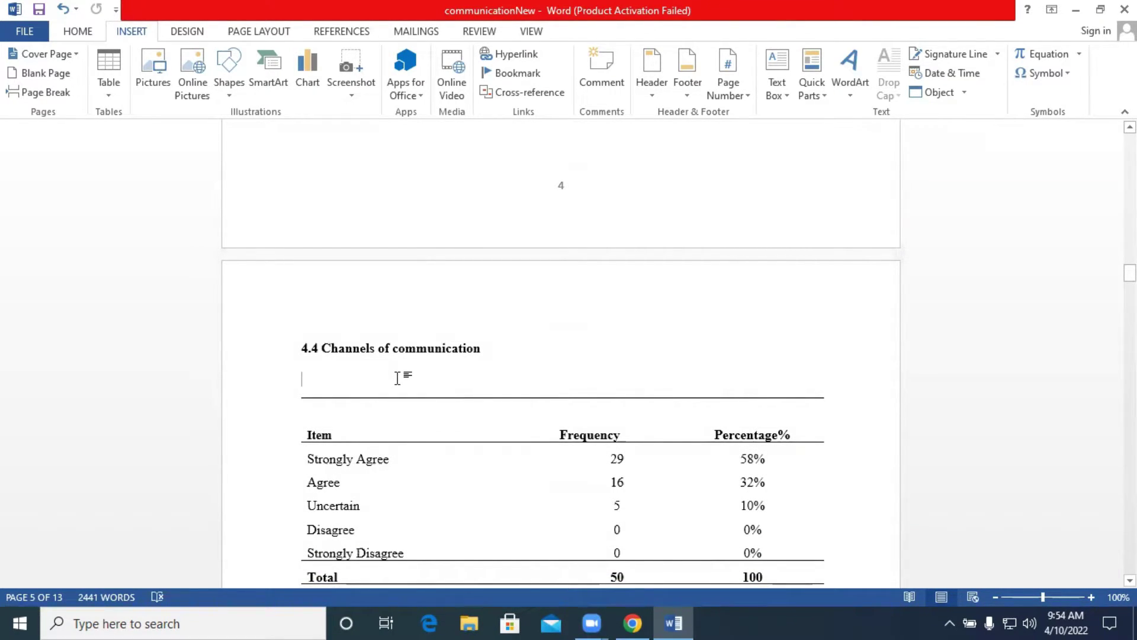
# Step: Scroll back up to the 4.2 Response Rate of Respondents table
pyautogui.scroll(15, 397, 377)
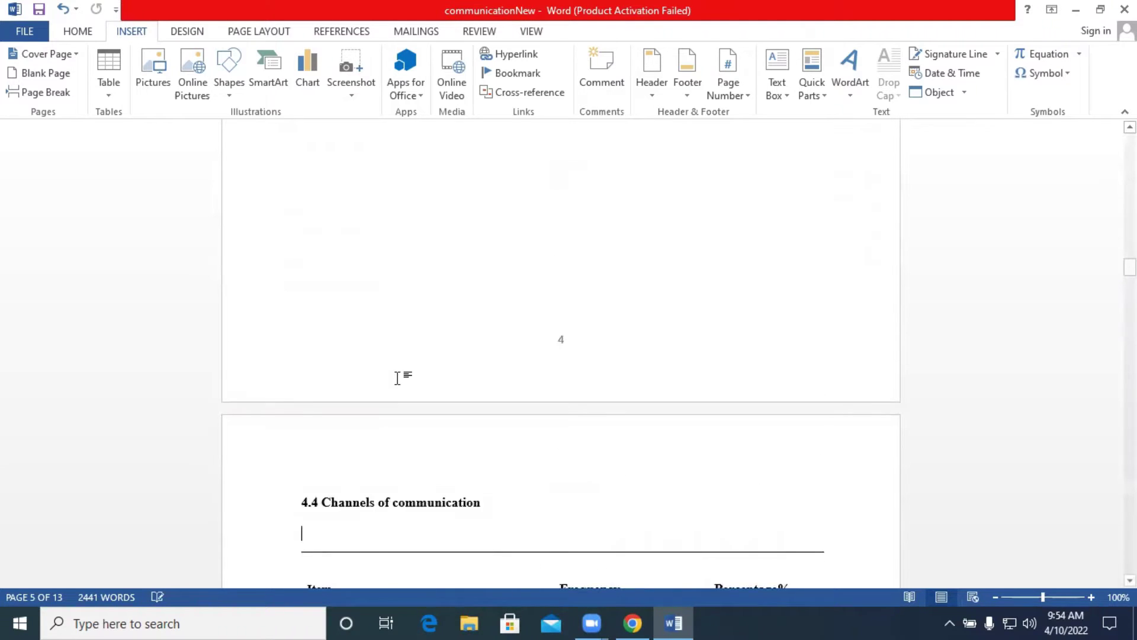
pyautogui.scroll(15, 400, 383)
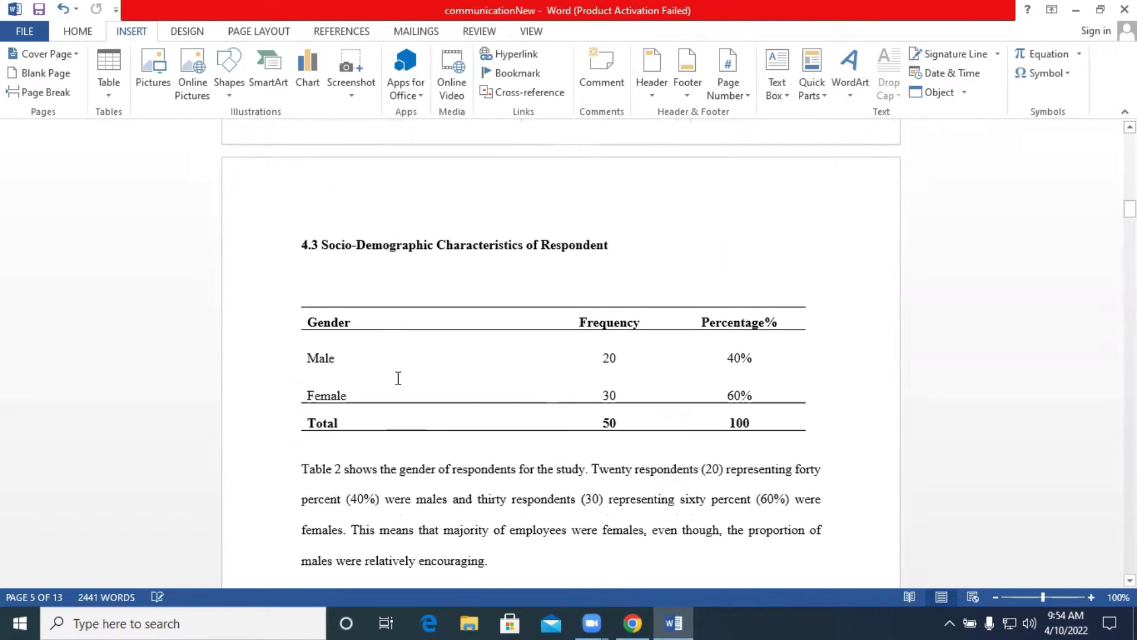
pyautogui.scroll(5, 397, 377)
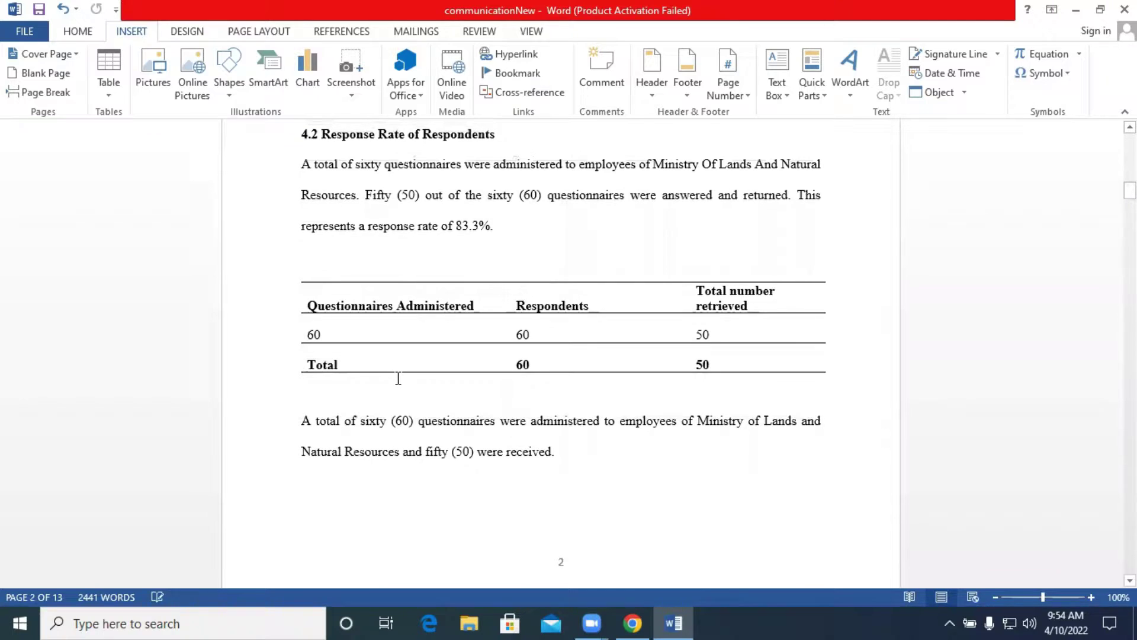
pyautogui.scroll(1, 344, 265)
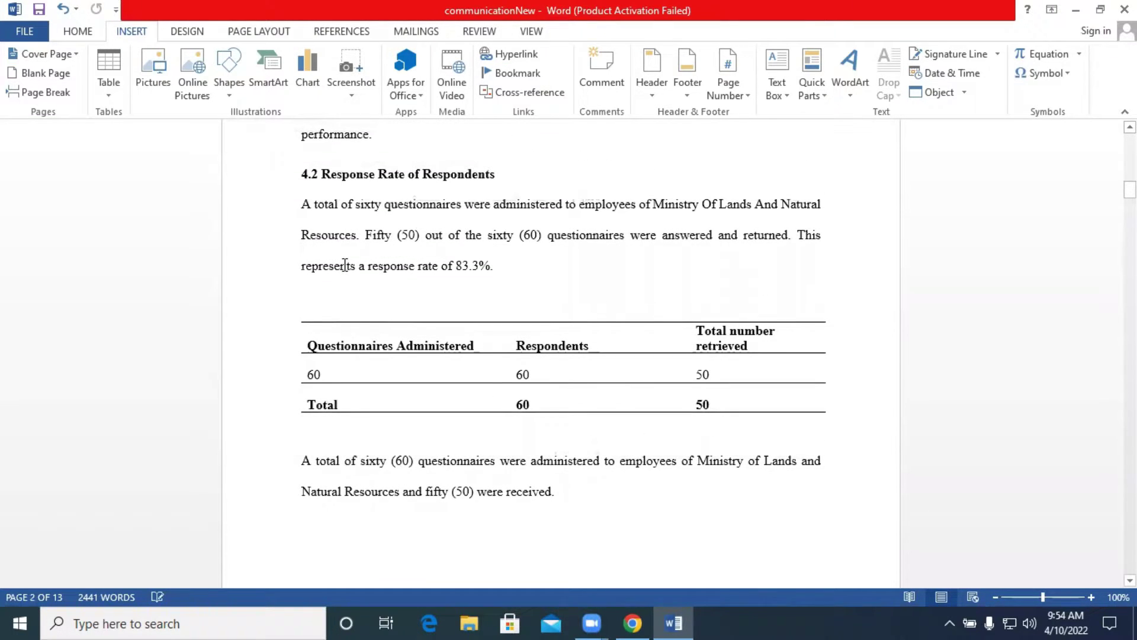
# Step: Insert a Table-label caption reading 'Table 1: Response Rate of Respondents' above the table
pyautogui.click(328, 36)
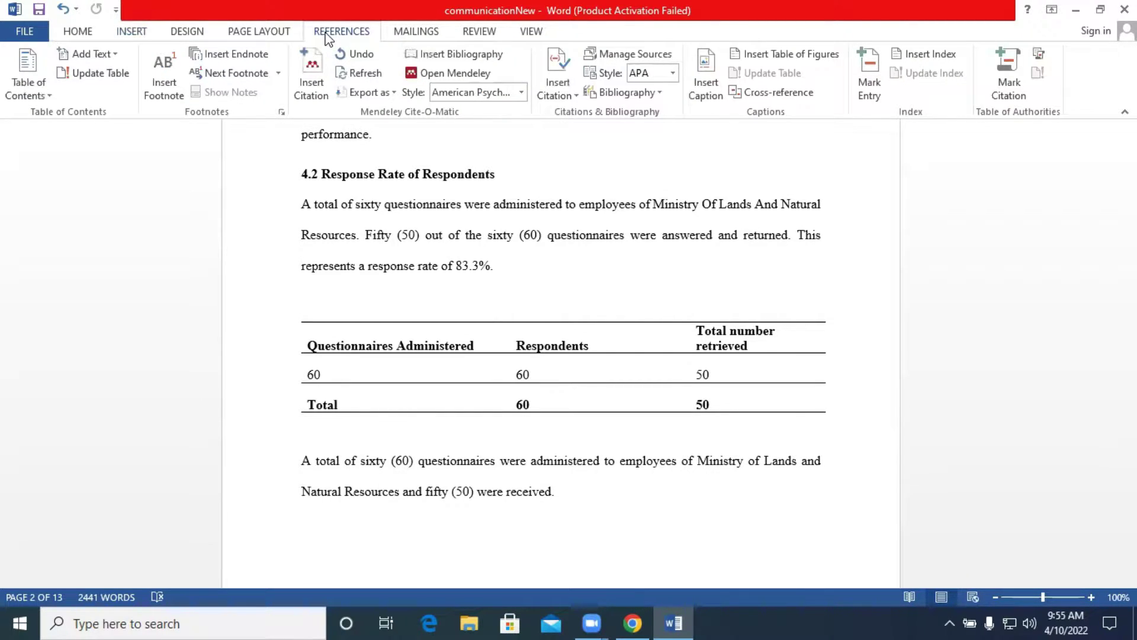
pyautogui.click(695, 80)
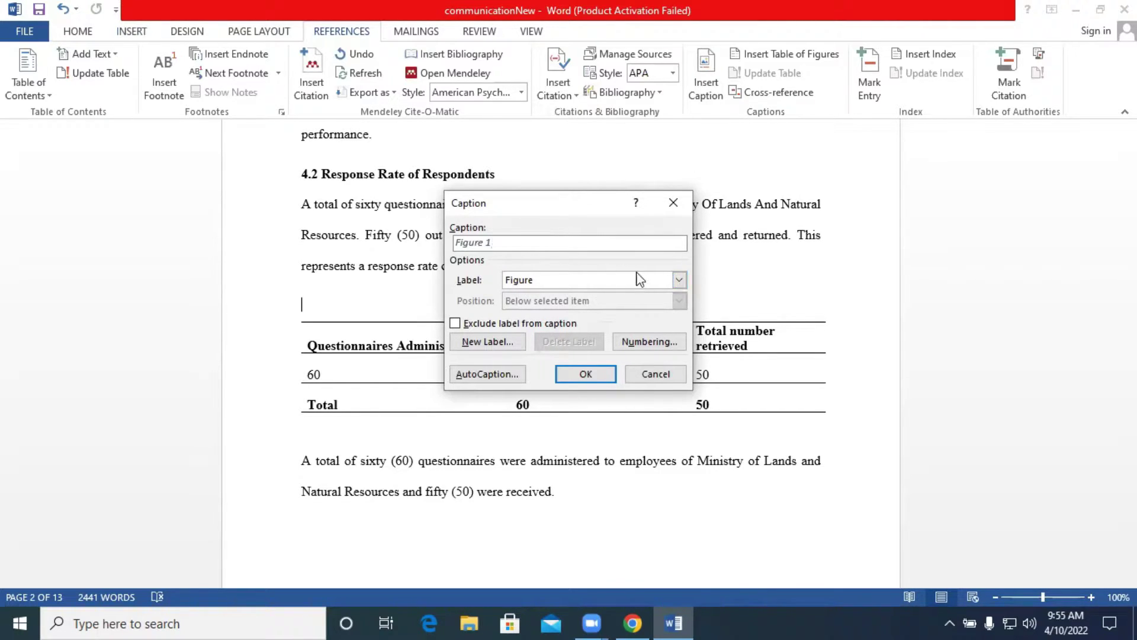
pyautogui.click(679, 279)
pyautogui.click(616, 317)
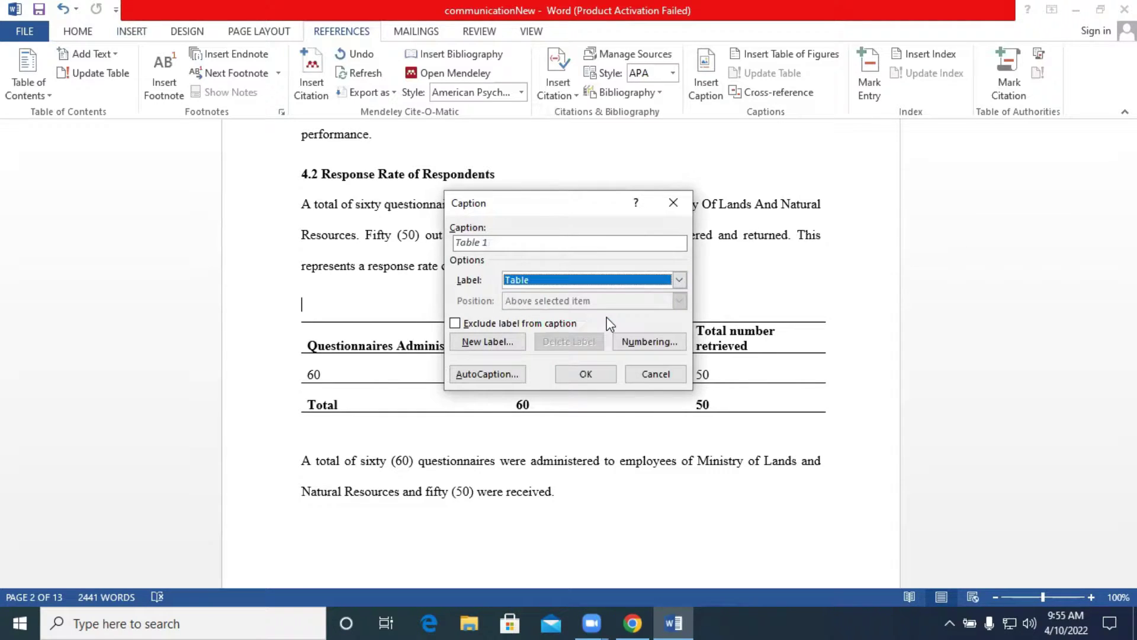
pyautogui.click(503, 243)
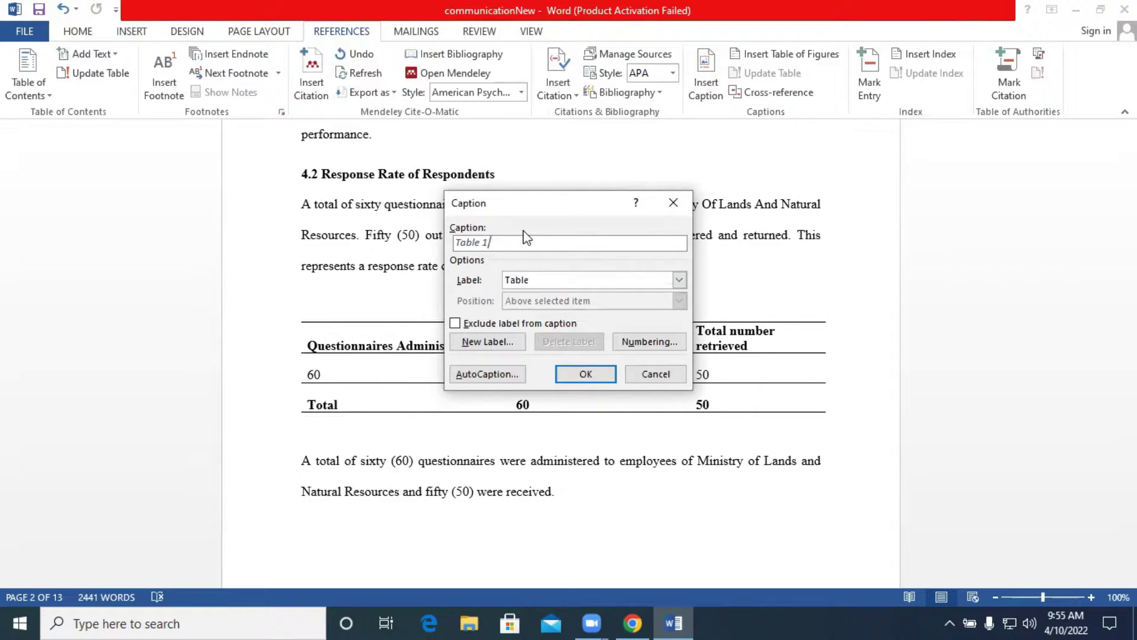
pyautogui.write(': Response Rate of T')
pyautogui.press('BackSpace')
pyautogui.write('Respondents')
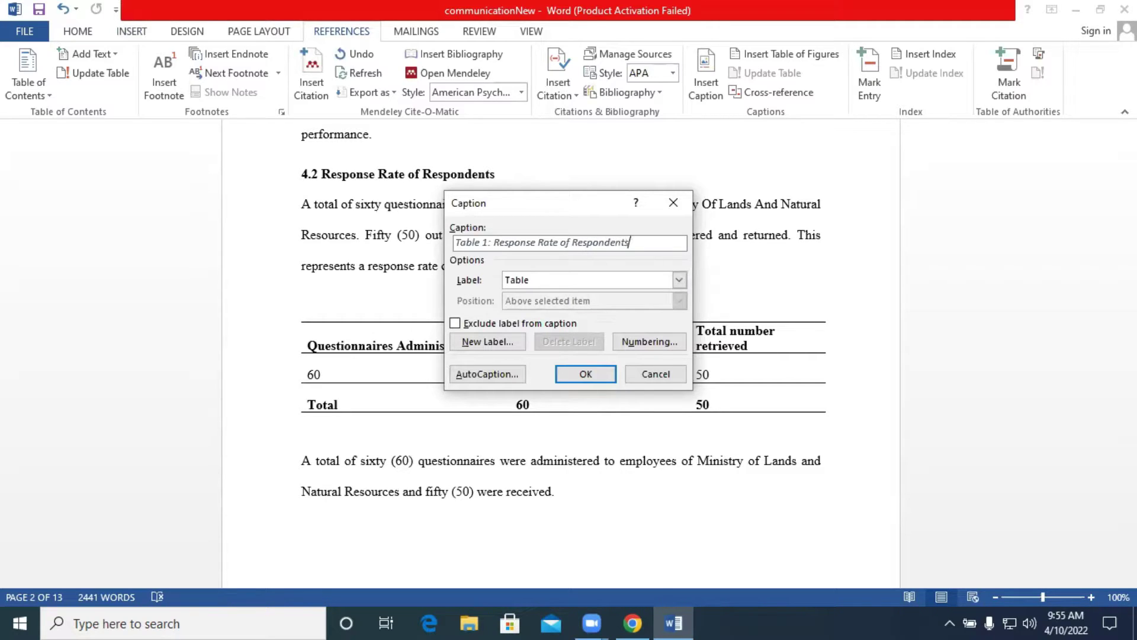
pyautogui.click(585, 375)
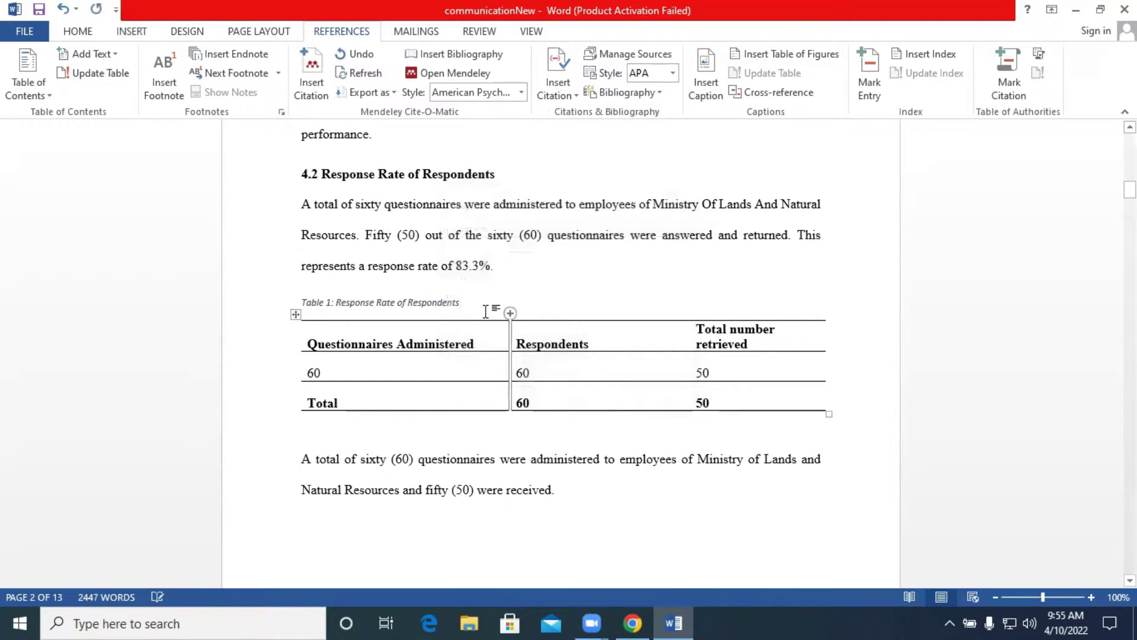
# Step: Set the Table 1 caption to Times New Roman 12 and remove its italics
pyautogui.moveTo(436, 312); pyautogui.dragTo(295, 318)
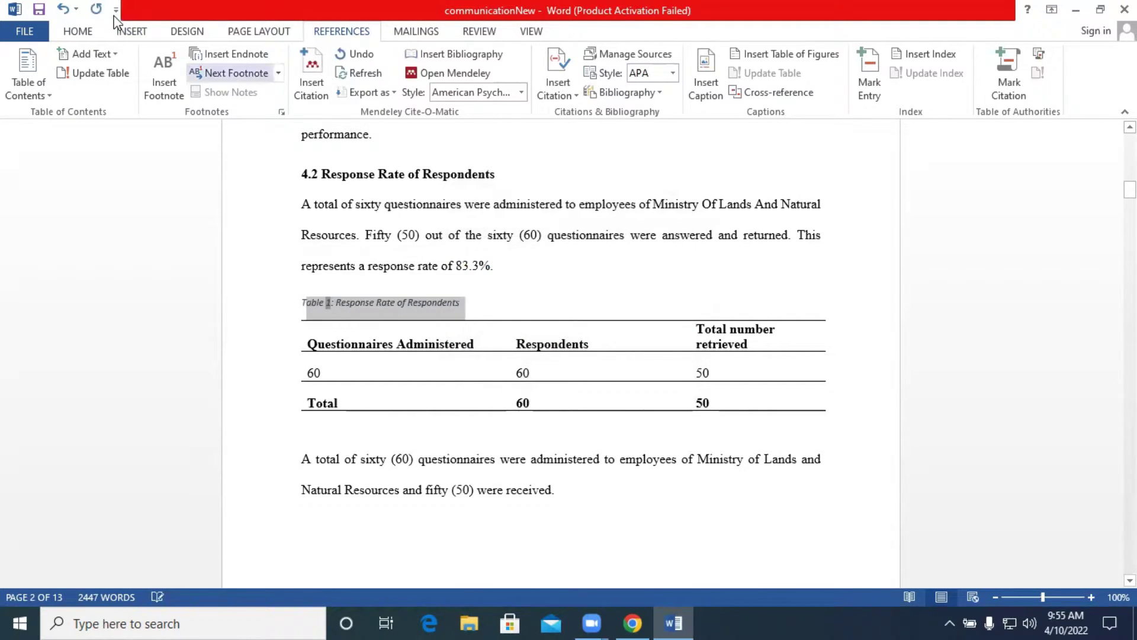
pyautogui.click(76, 31)
pyautogui.click(206, 59)
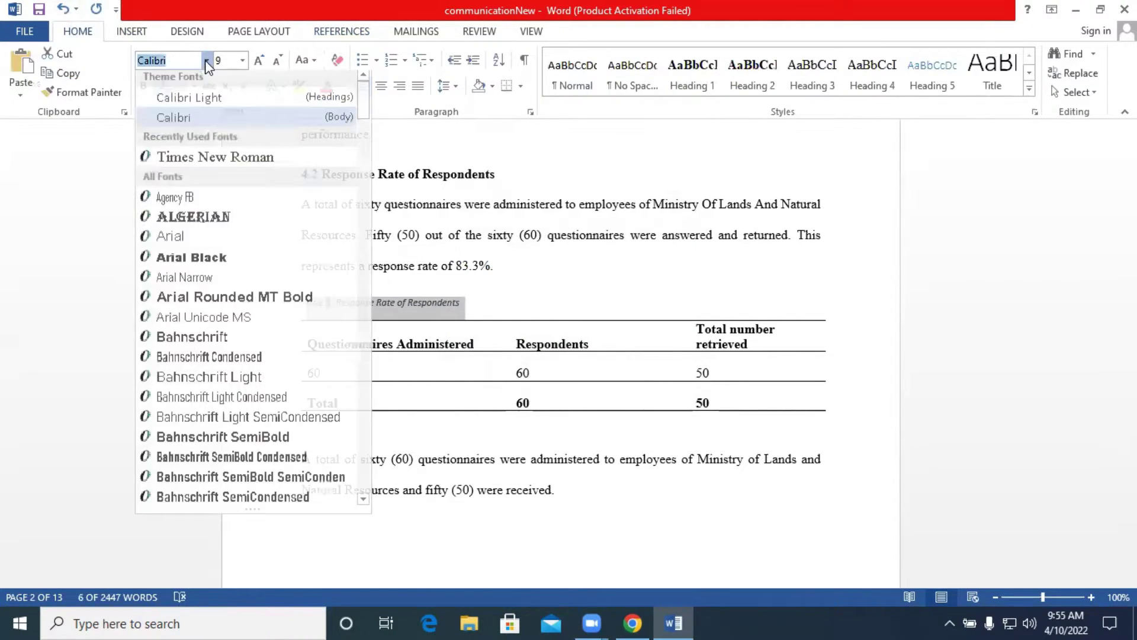
pyautogui.click(204, 157)
pyautogui.click(243, 60)
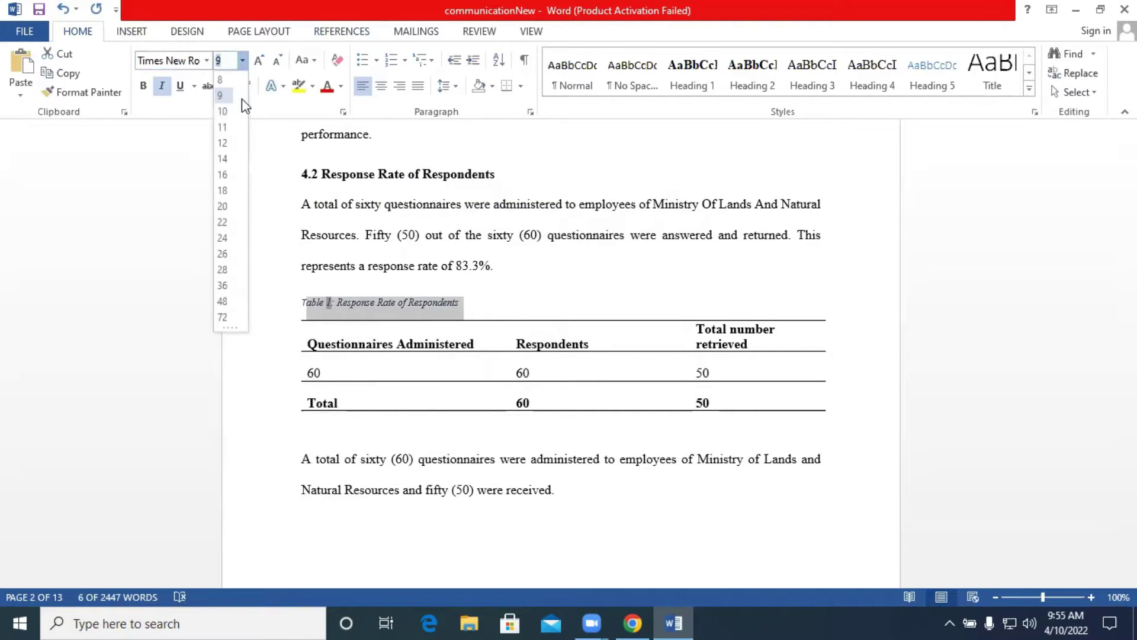
pyautogui.click(225, 140)
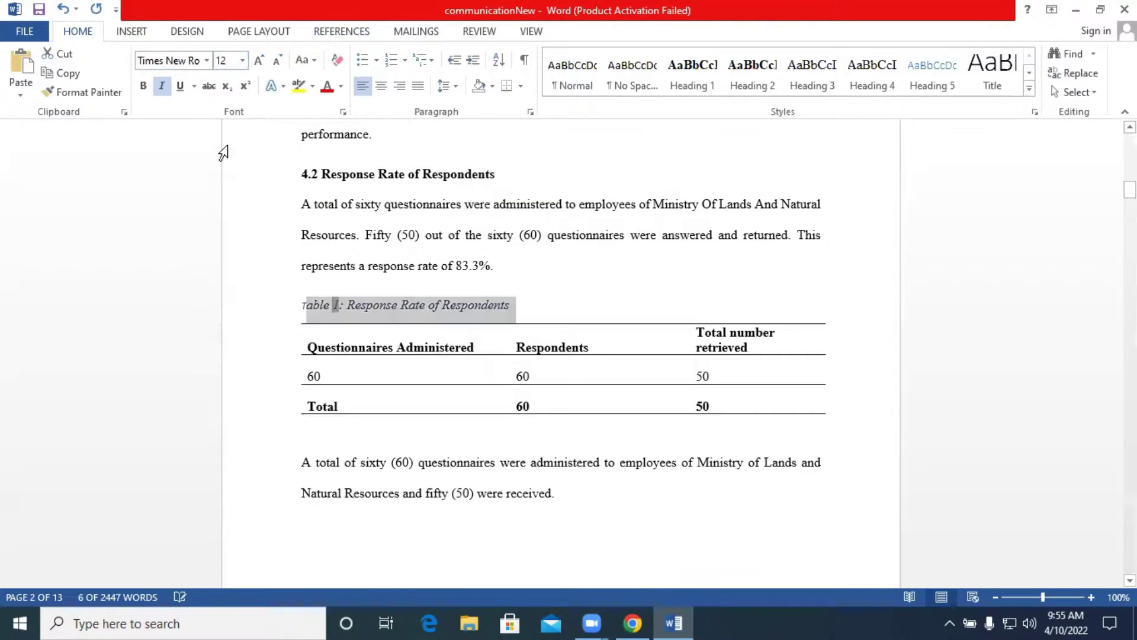
pyautogui.click(162, 86)
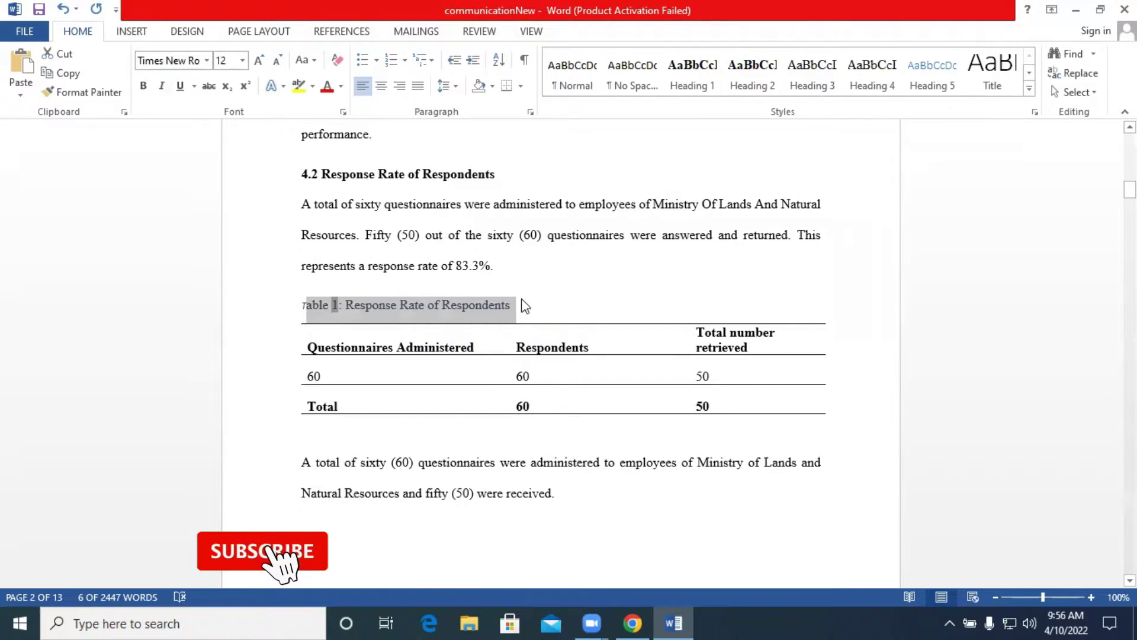
# Step: Reapply Times New Roman 12 without italics, then make the caption Automatic black and bold
pyautogui.moveTo(519, 305); pyautogui.dragTo(301, 312)
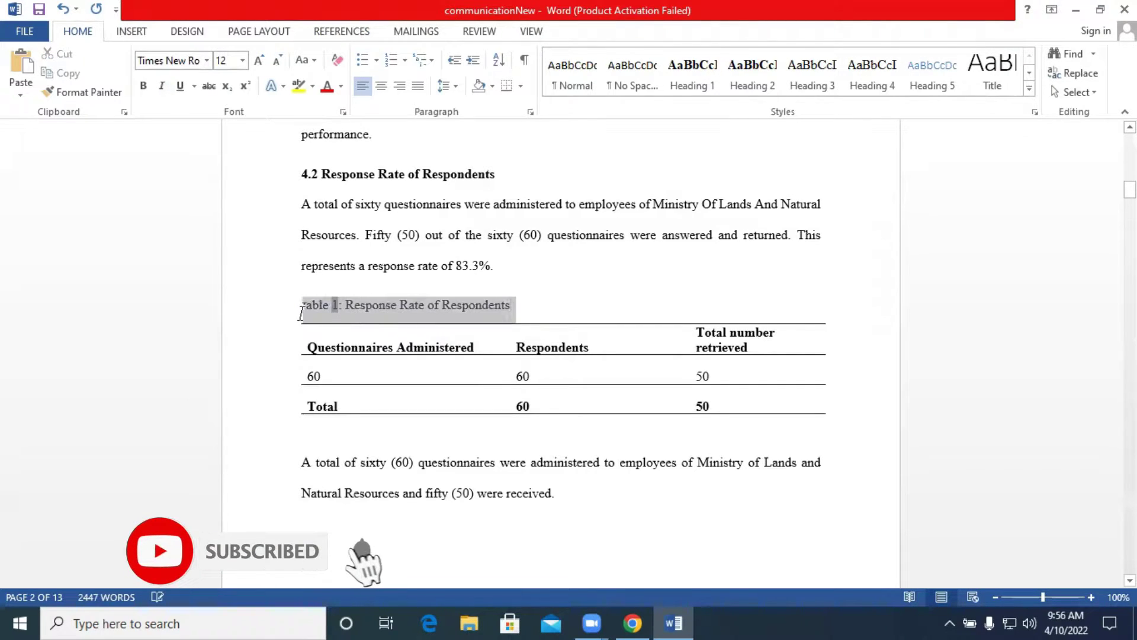
pyautogui.click(206, 60)
pyautogui.click(202, 158)
pyautogui.click(243, 60)
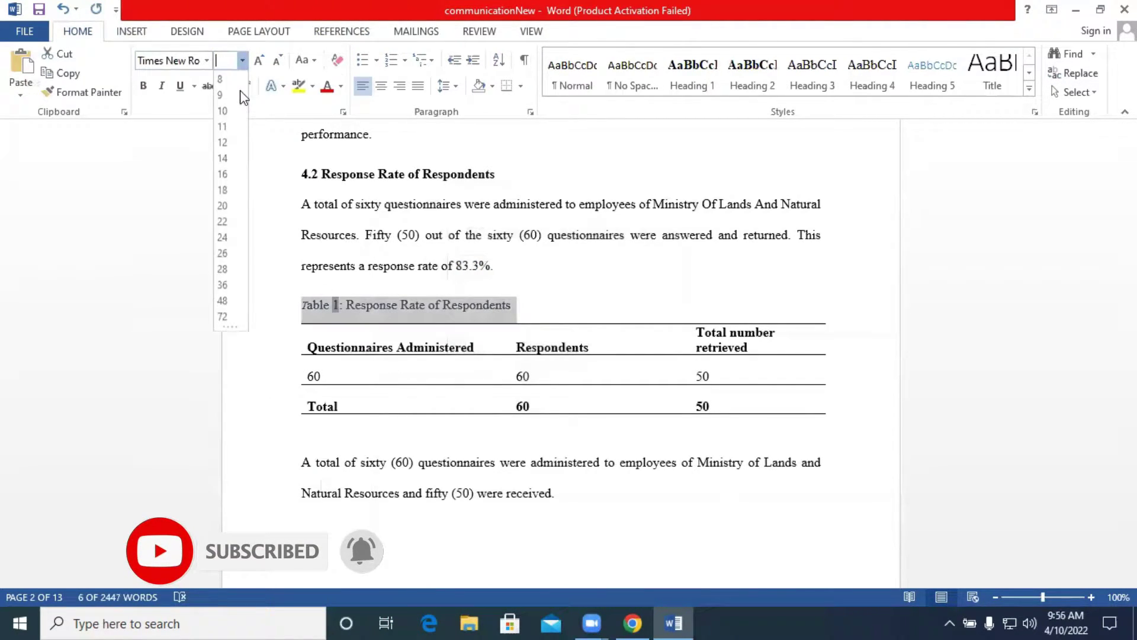
pyautogui.click(222, 149)
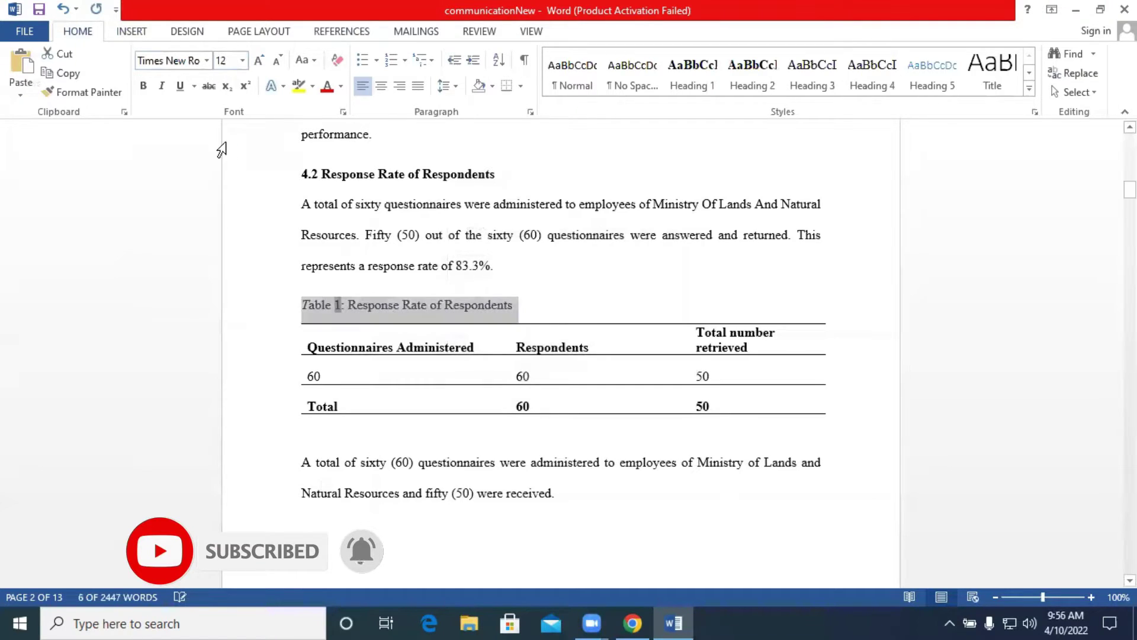
pyautogui.click(162, 86)
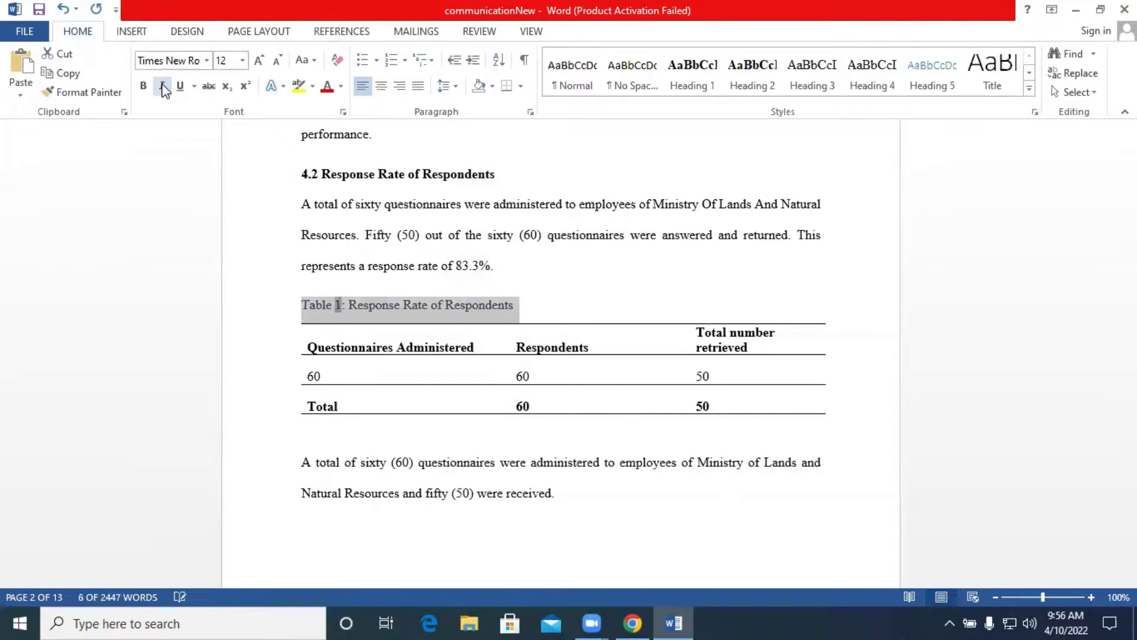
pyautogui.click(342, 87)
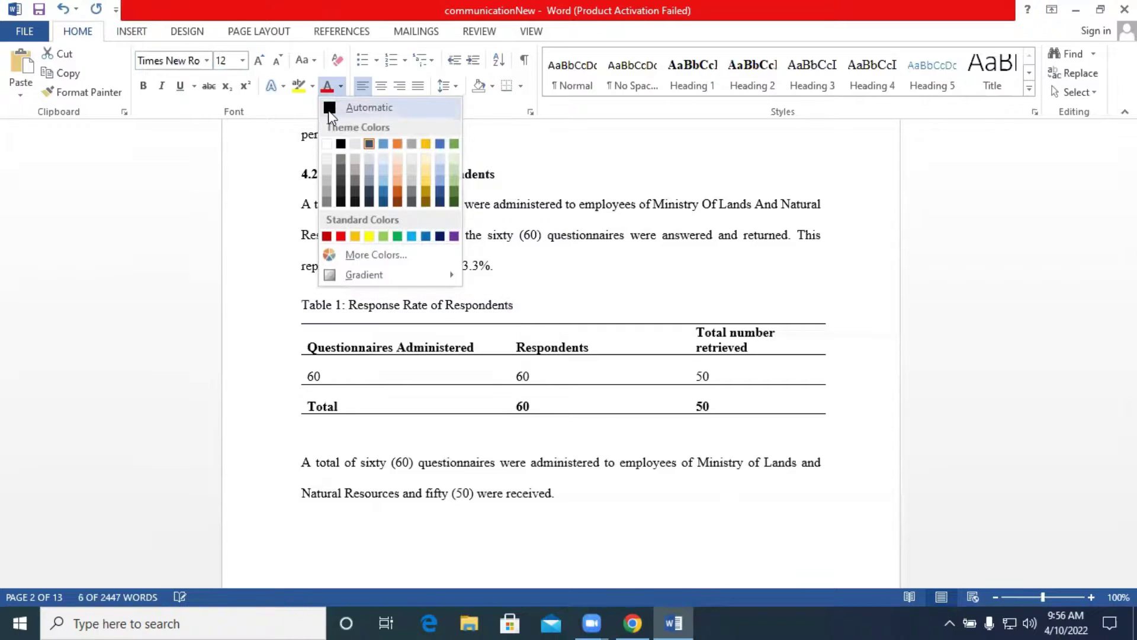
pyautogui.click(332, 109)
pyautogui.click(148, 85)
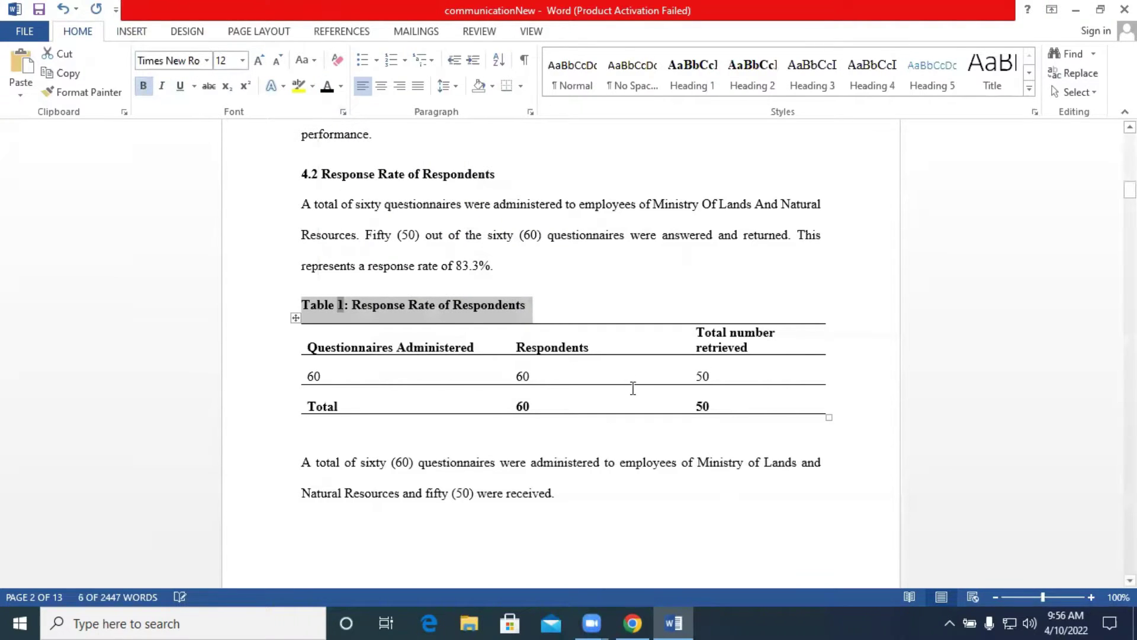
pyautogui.click(536, 299)
pyautogui.scroll(-8, 535, 299)
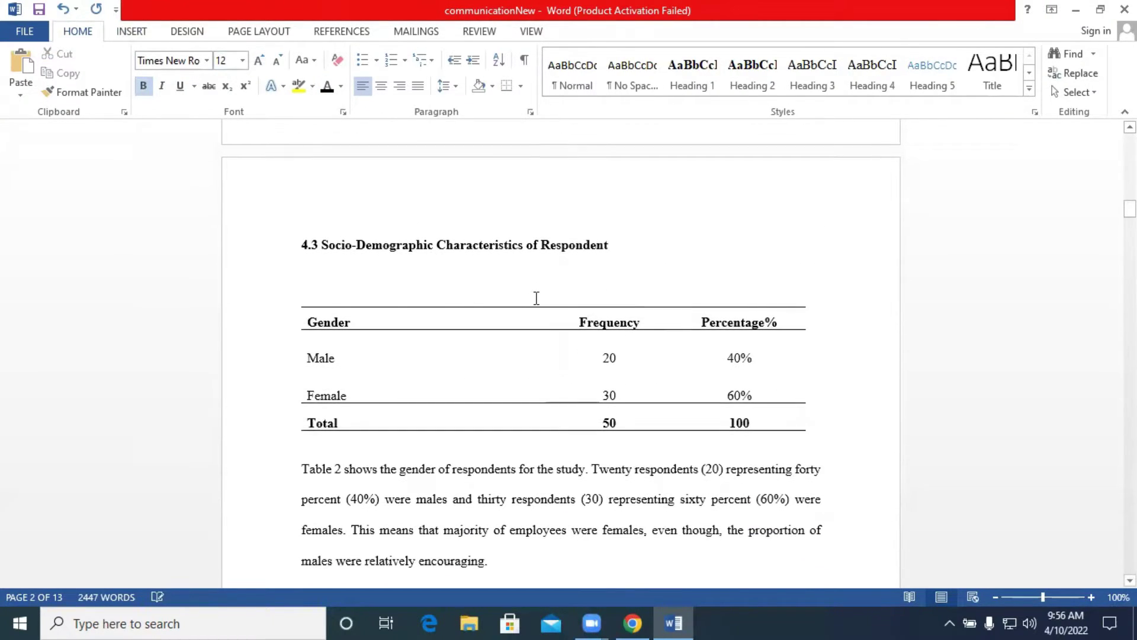
# Step: Insert the caption 'Table 2: Gender of Respondents' above the gender table
pyautogui.click(344, 293)
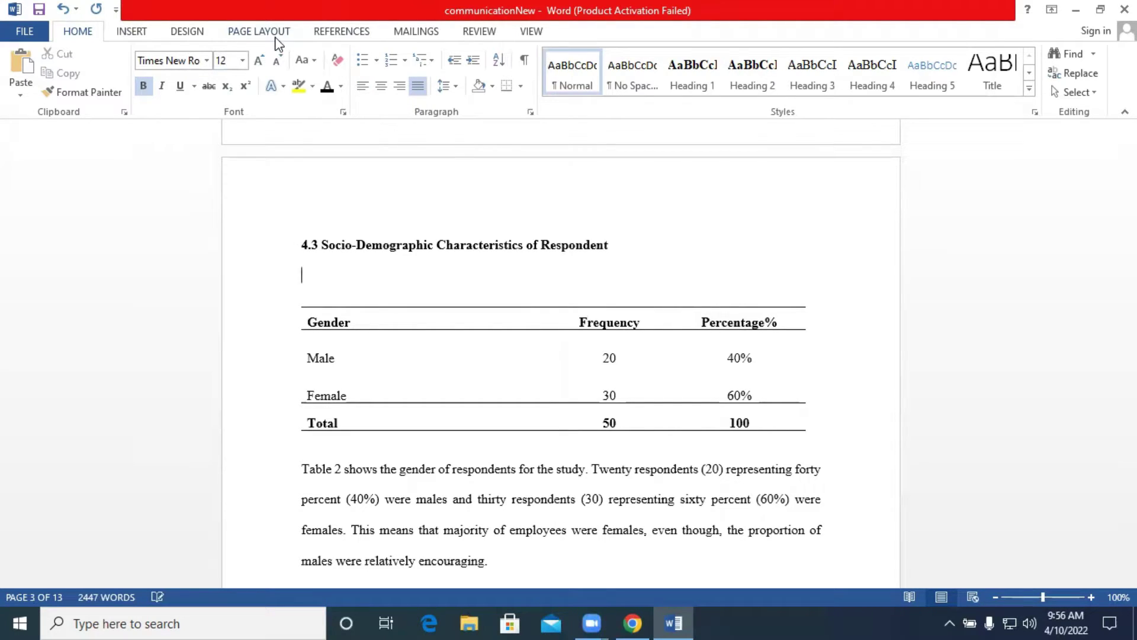
pyautogui.click(323, 34)
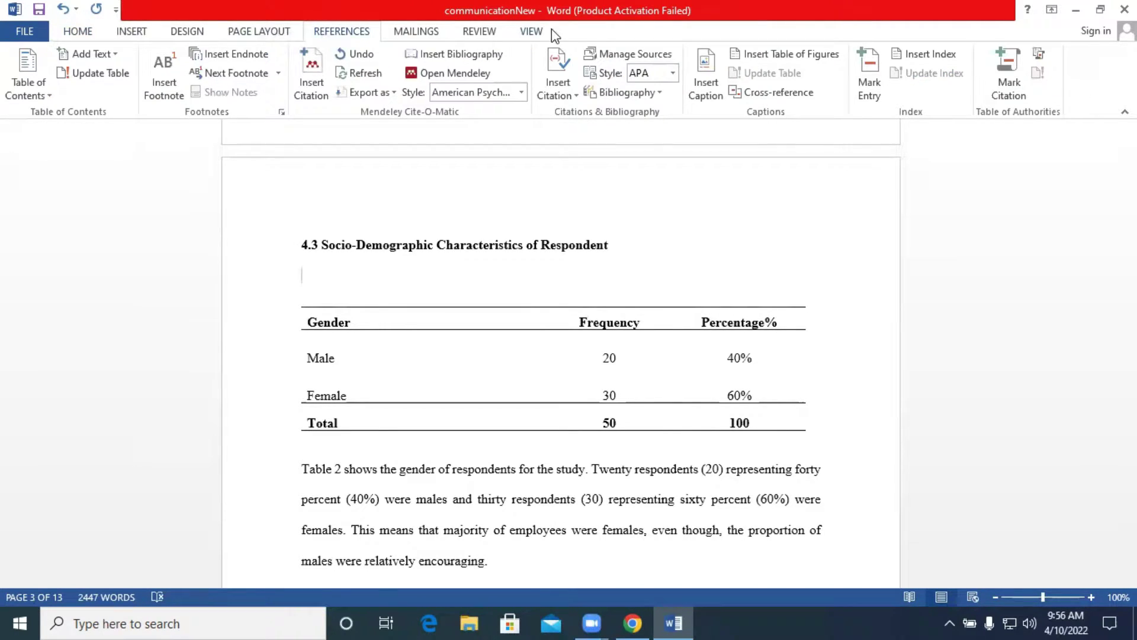
pyautogui.click(714, 94)
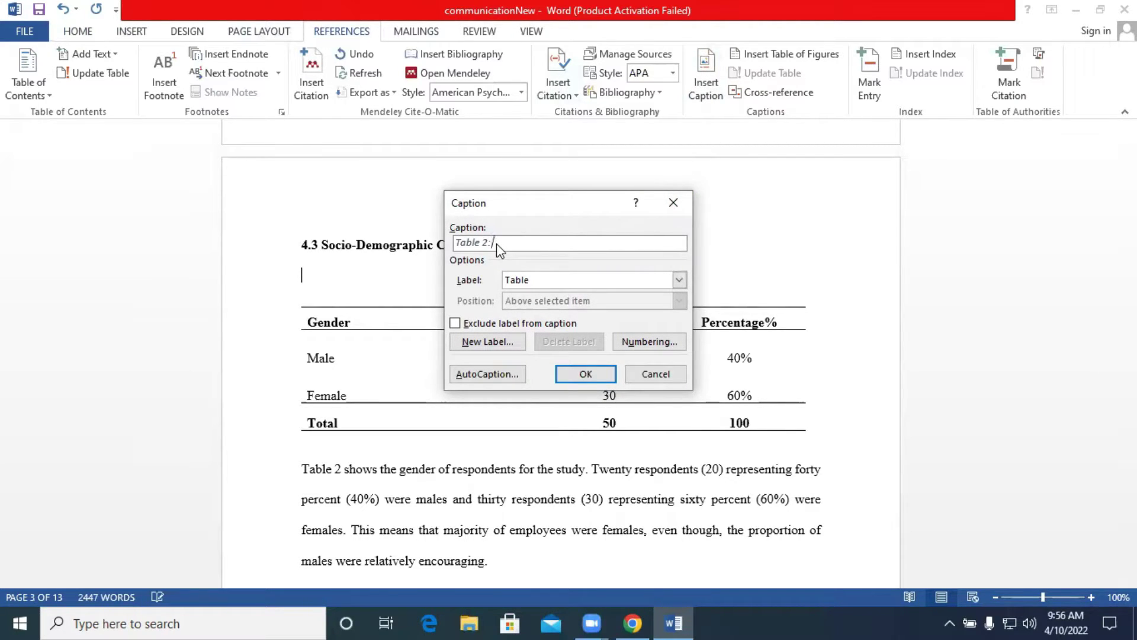
pyautogui.write('ender of Respondents')
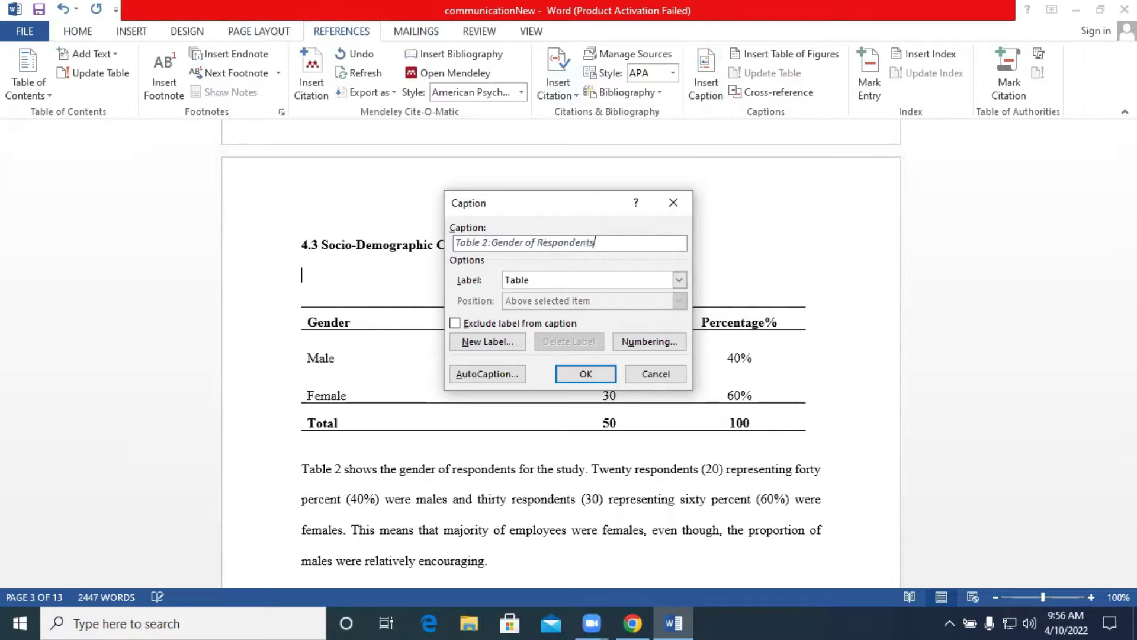
pyautogui.click(574, 373)
# Step: Format the Table 2 caption as bold, black, non-italic Times New Roman 12 and add the space after 'Table 2:'
pyautogui.moveTo(437, 274); pyautogui.dragTo(303, 273)
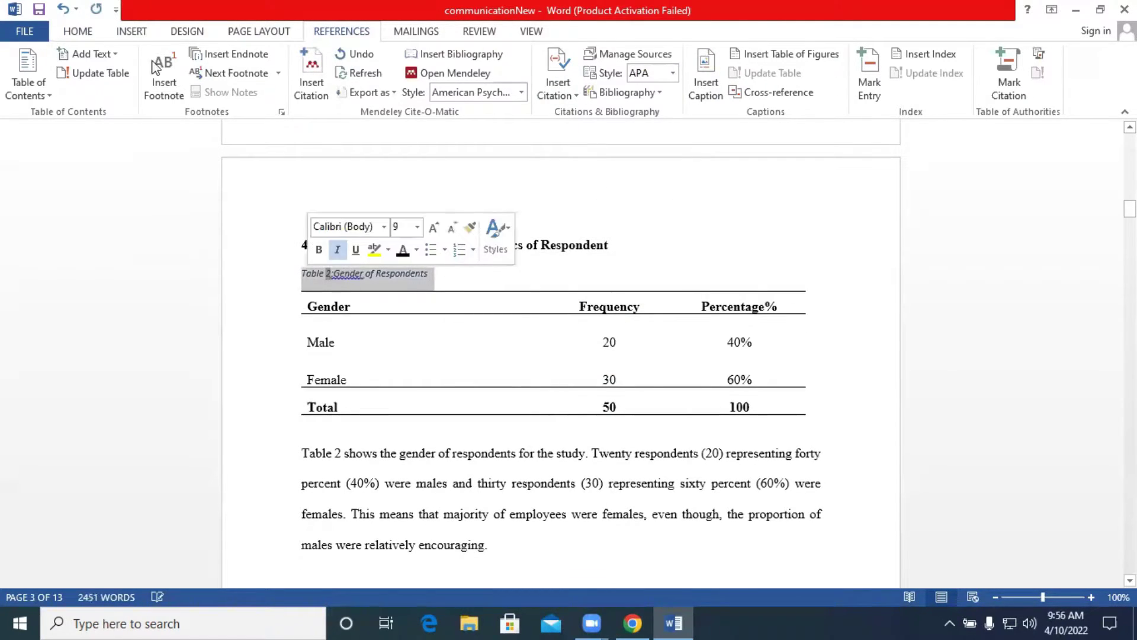
pyautogui.click(77, 30)
pyautogui.click(162, 87)
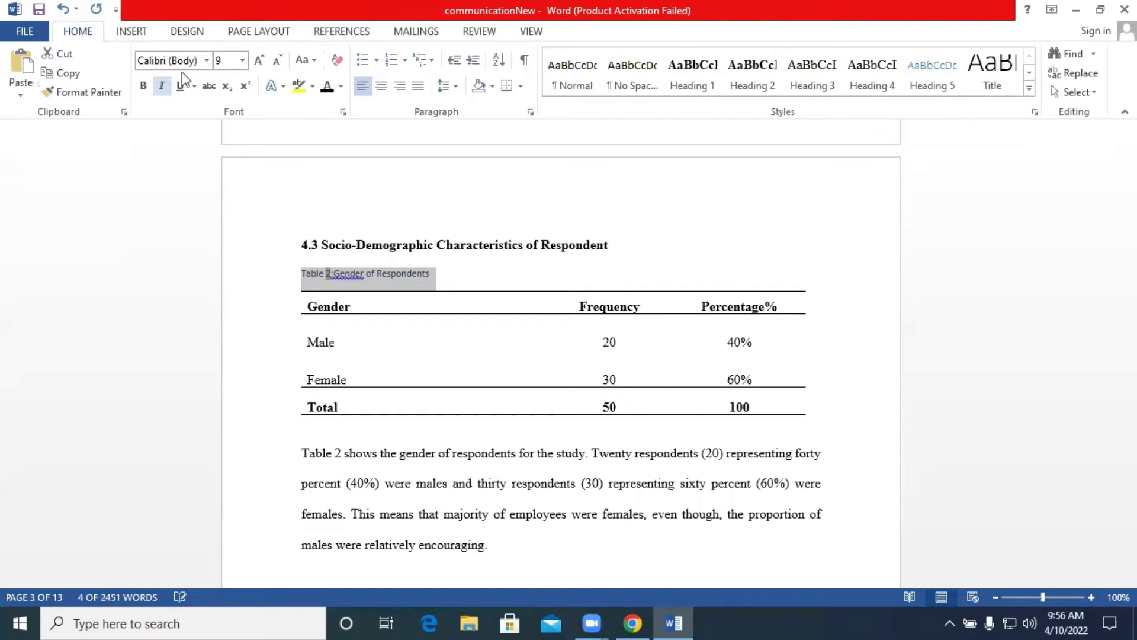
pyautogui.click(206, 61)
pyautogui.click(200, 121)
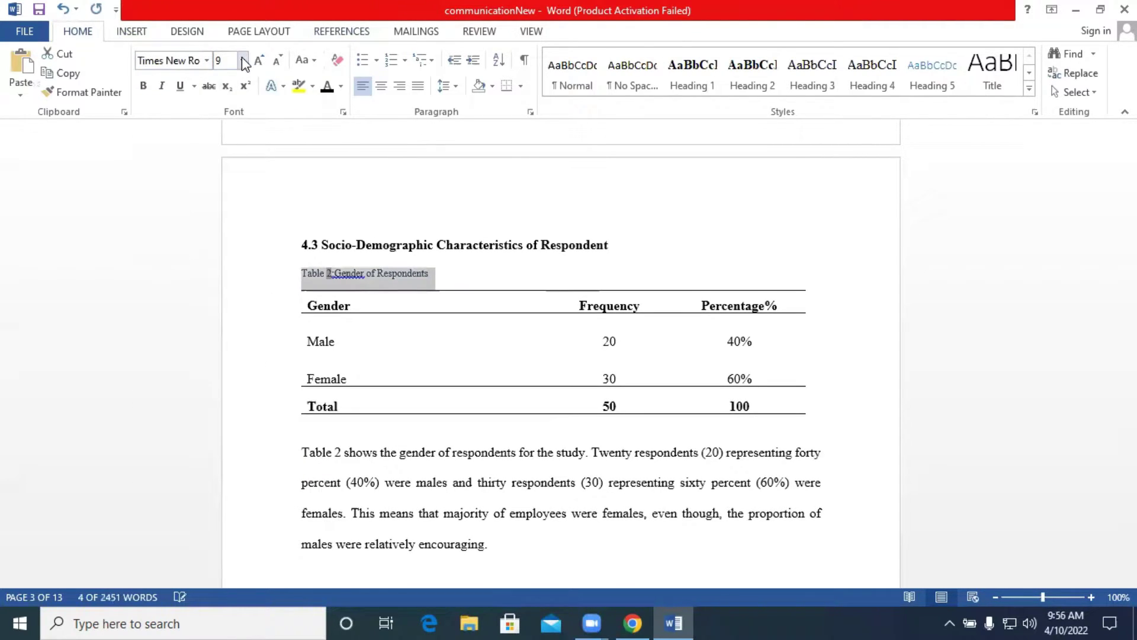
pyautogui.click(242, 61)
pyautogui.click(228, 149)
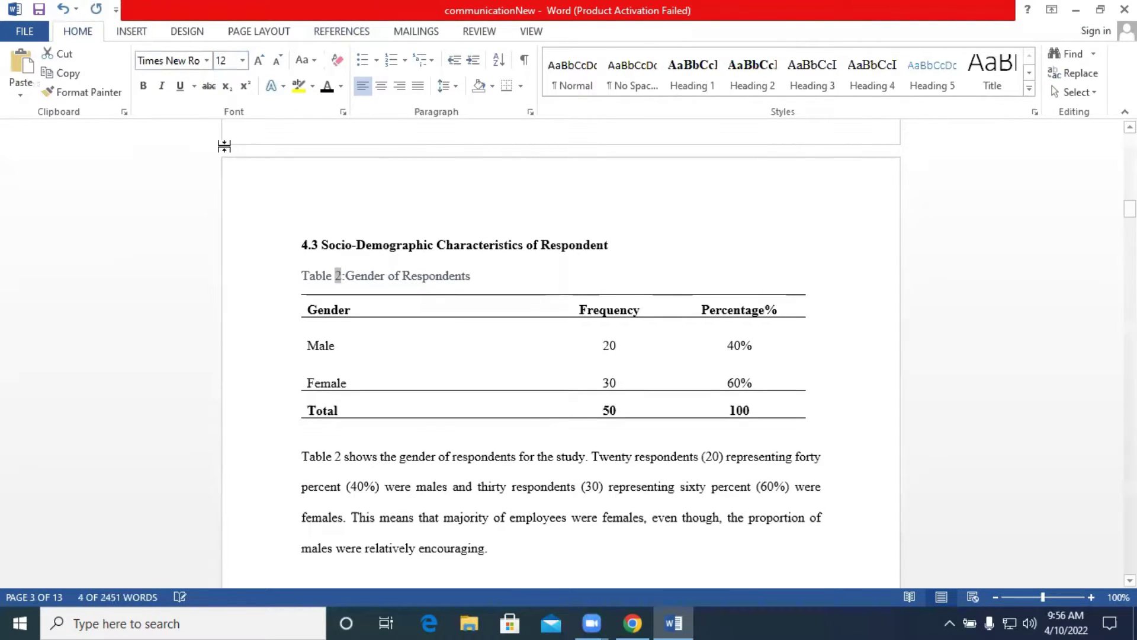
pyautogui.click(326, 90)
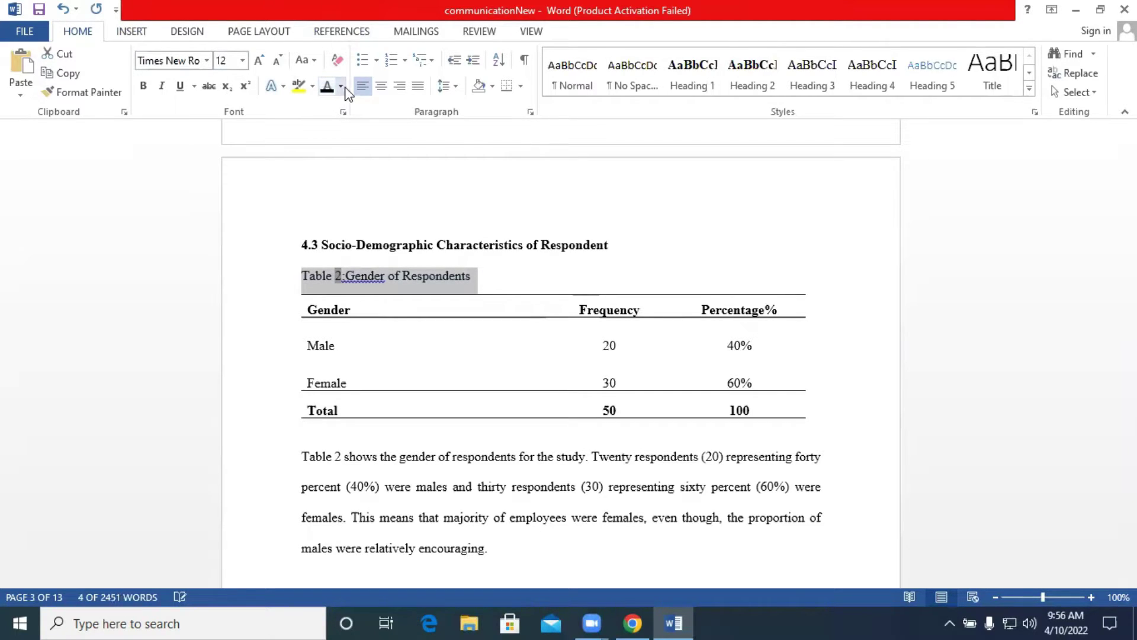
pyautogui.click(142, 86)
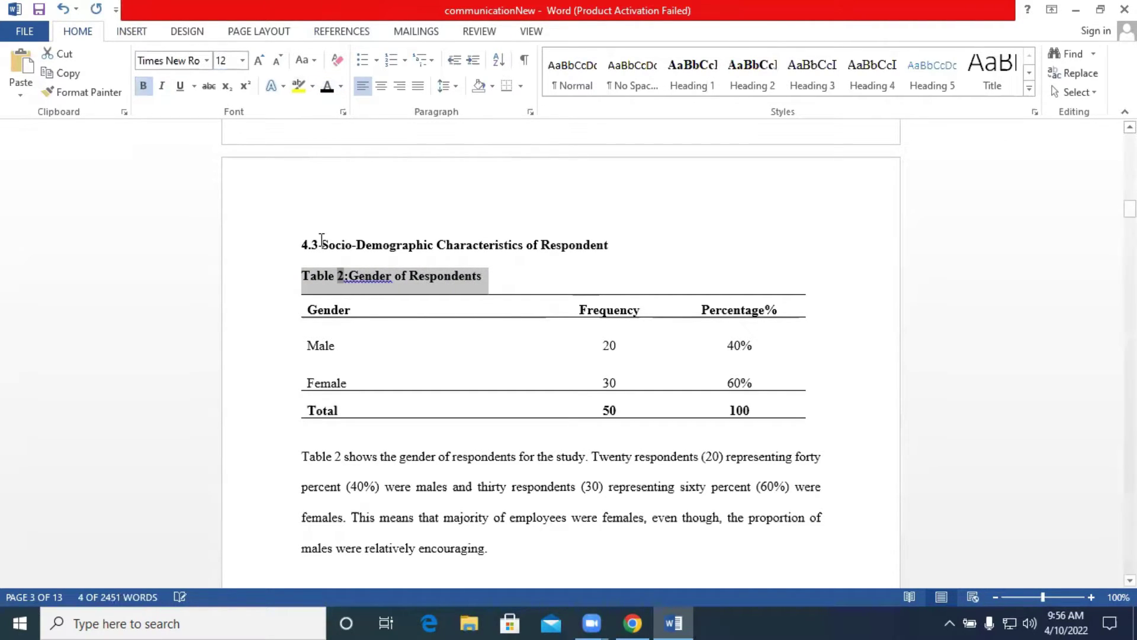
pyautogui.click(354, 279)
pyautogui.rightClick(367, 280)
pyautogui.click(382, 291)
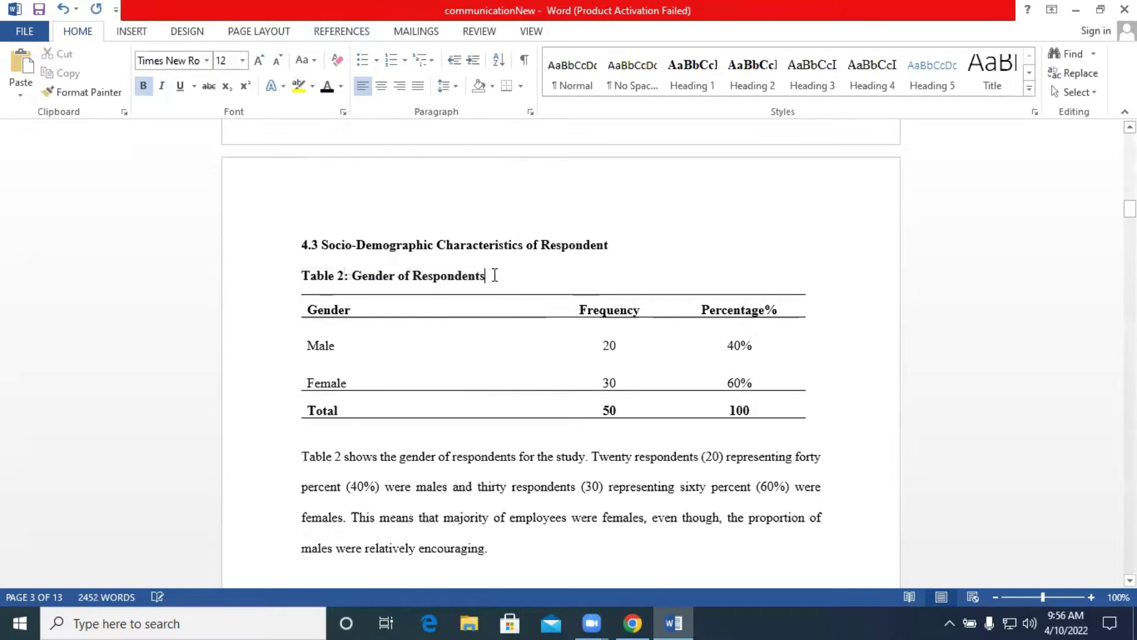
# Step: Insert the caption 'Table 3: Marital Status of Employees' above the marital status table
pyautogui.scroll(-7, 489, 273)
pyautogui.click(341, 151)
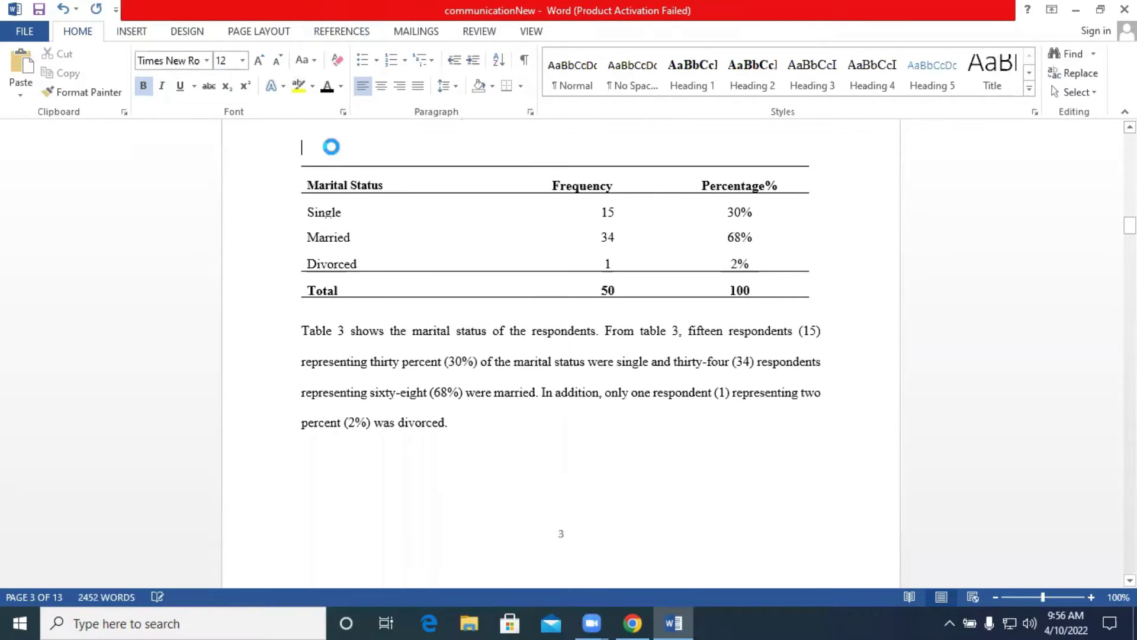
pyautogui.click(350, 33)
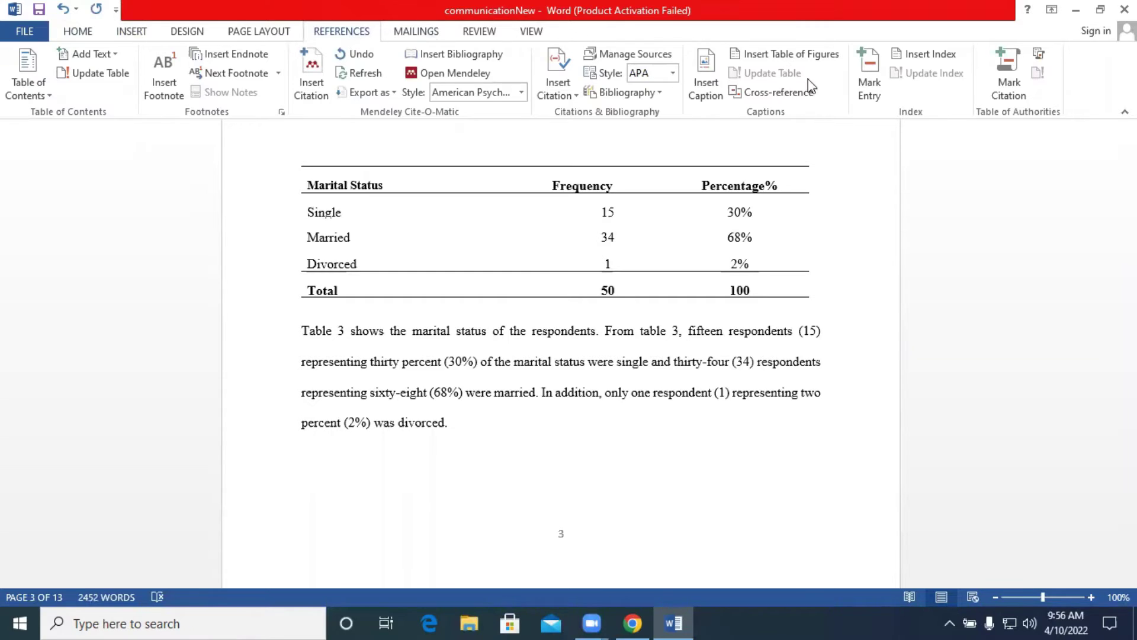
pyautogui.click(706, 74)
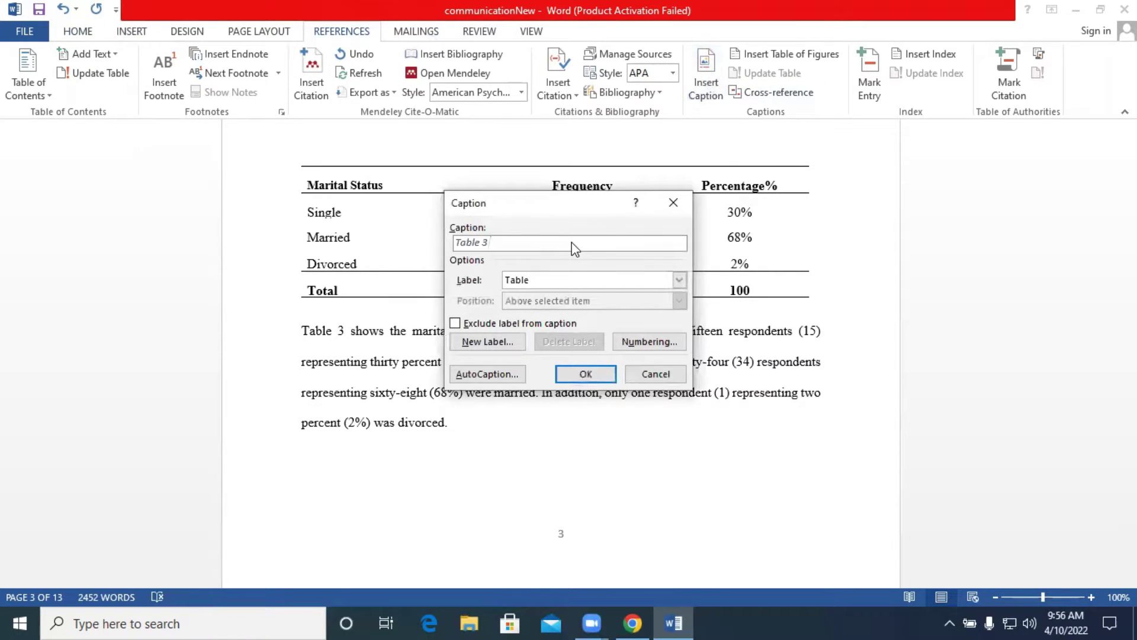
pyautogui.write(': Marital')
pyautogui.write('Status of Employees')
pyautogui.click(586, 373)
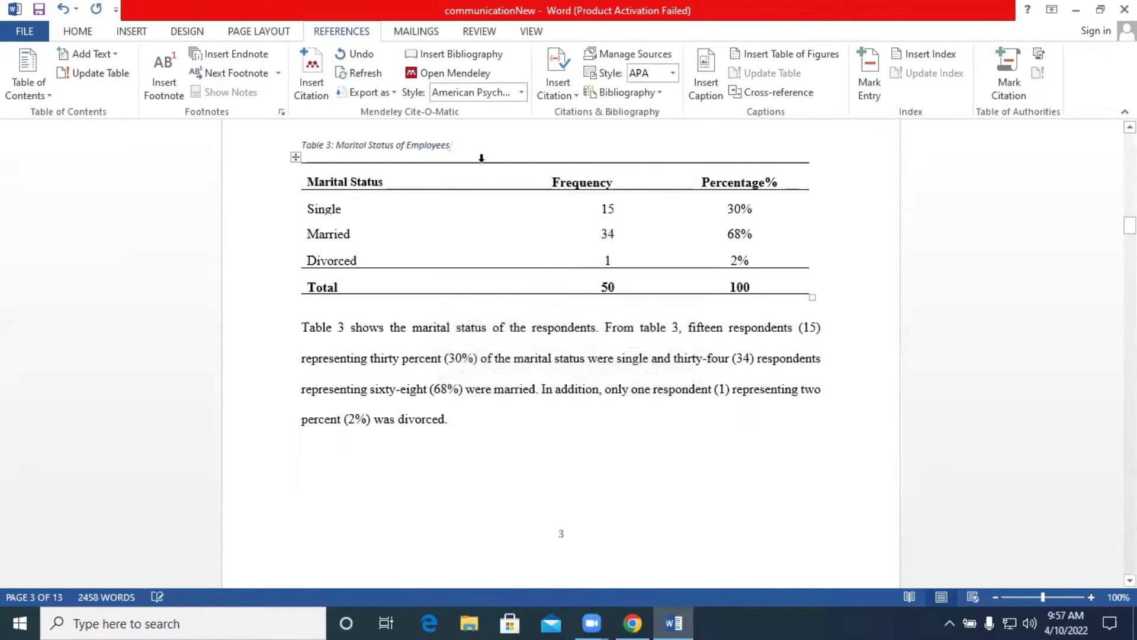
# Step: Make the Table 3 caption bold, non-italic Times New Roman 12 in Automatic colour
pyautogui.click(294, 140)
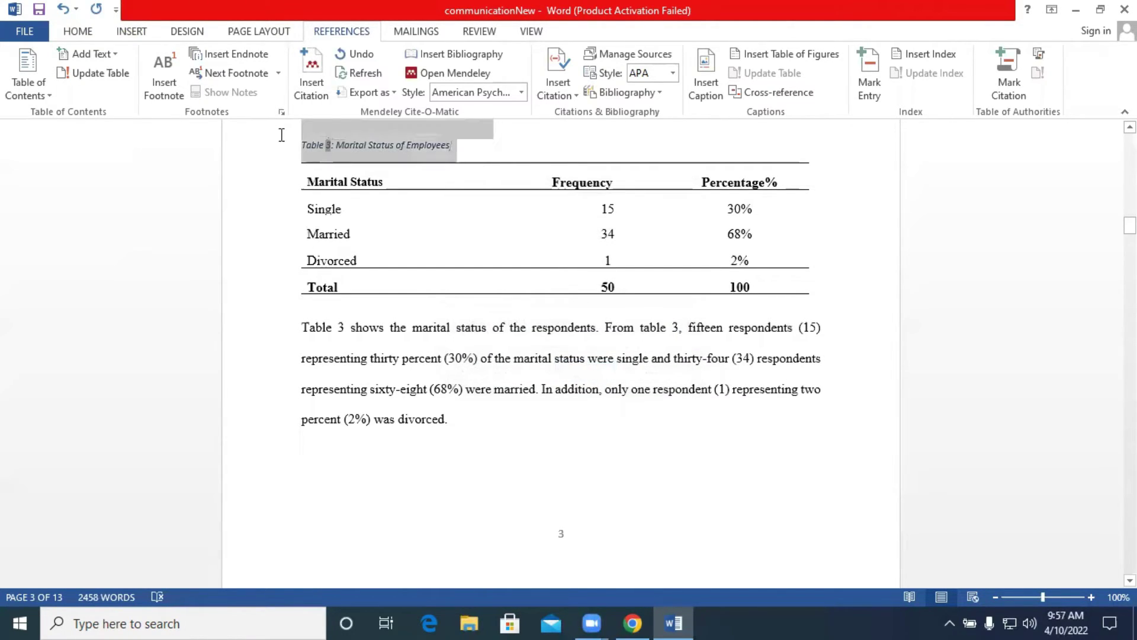
pyautogui.click(83, 34)
pyautogui.click(206, 60)
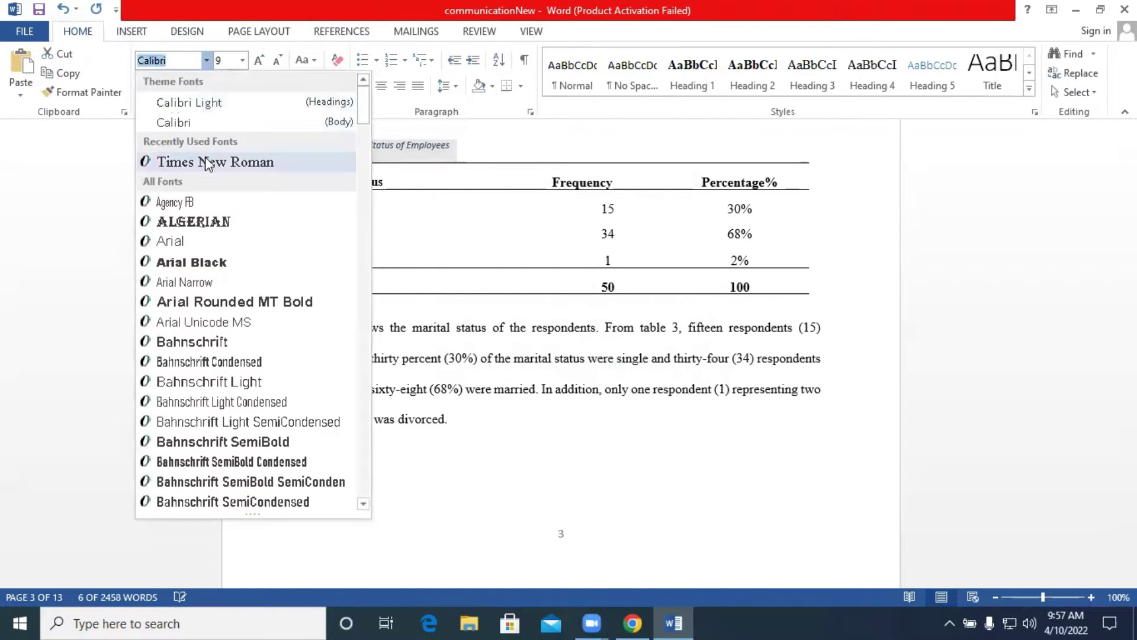
pyautogui.click(241, 161)
pyautogui.click(161, 86)
pyautogui.click(143, 86)
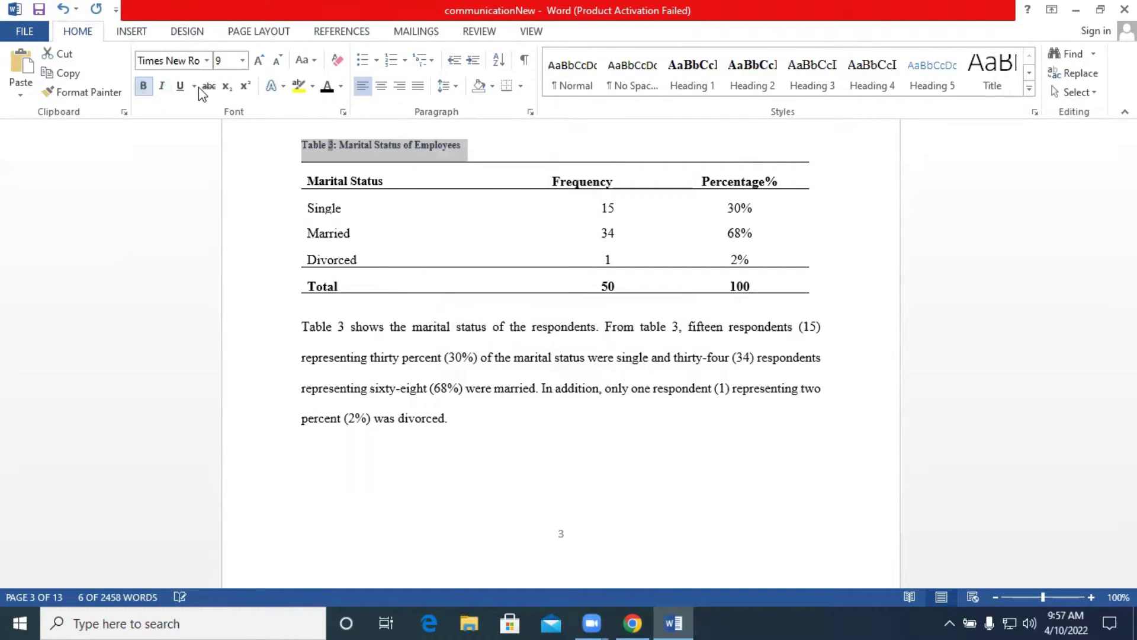
pyautogui.click(242, 60)
pyautogui.click(225, 142)
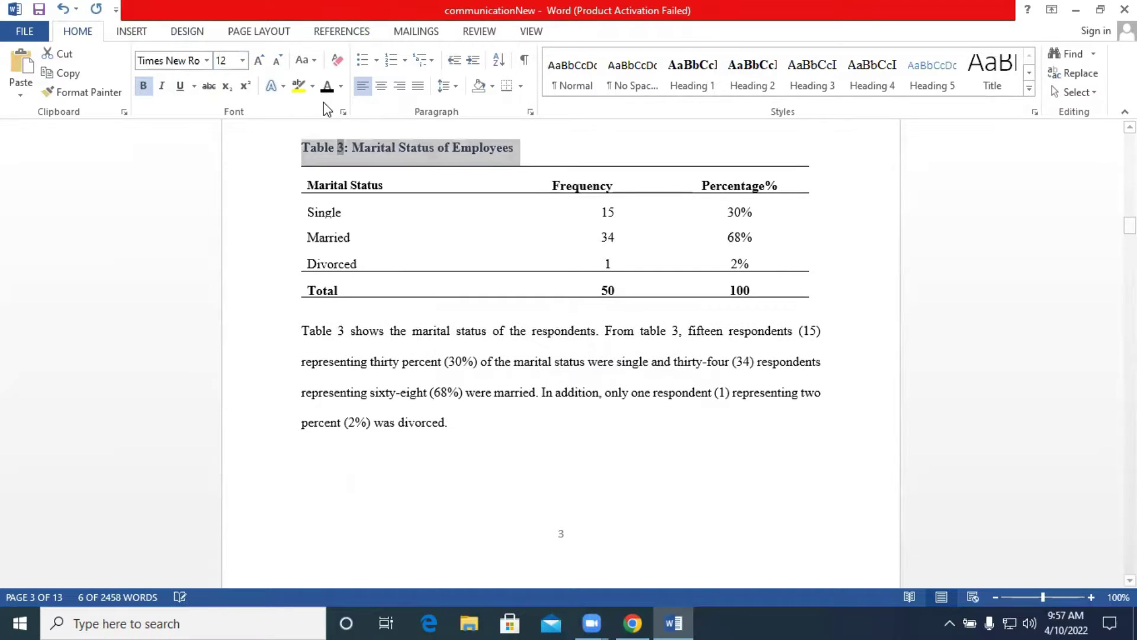
pyautogui.click(340, 88)
pyautogui.click(340, 106)
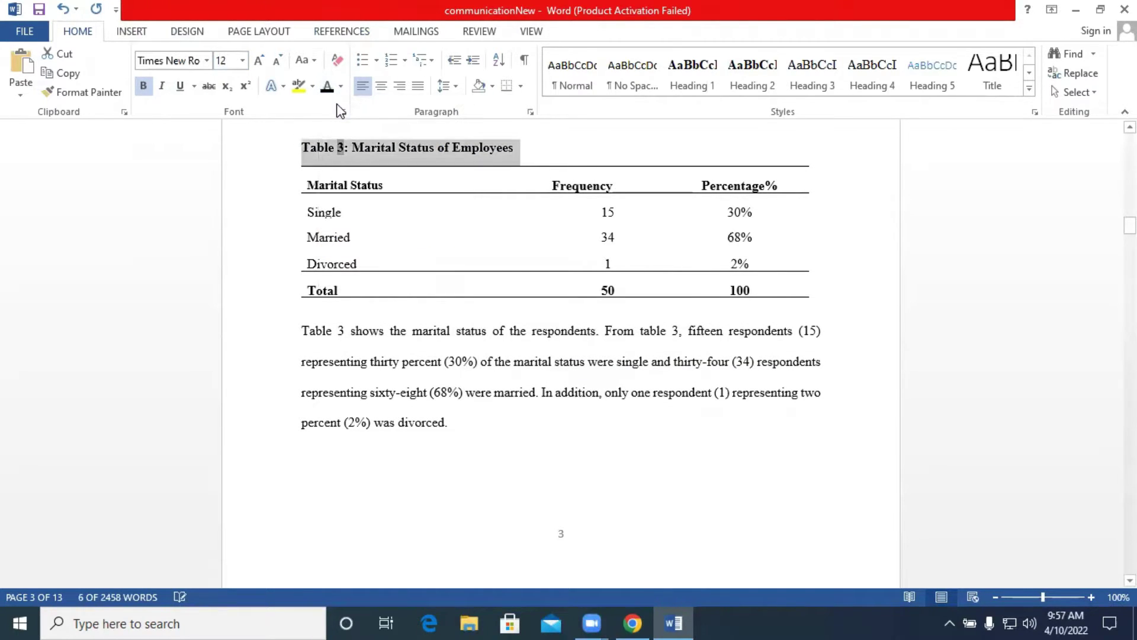
pyautogui.click(536, 148)
# Step: Insert the caption 'Table 4: Level of Education' above the education table
pyautogui.scroll(5, 543, 180)
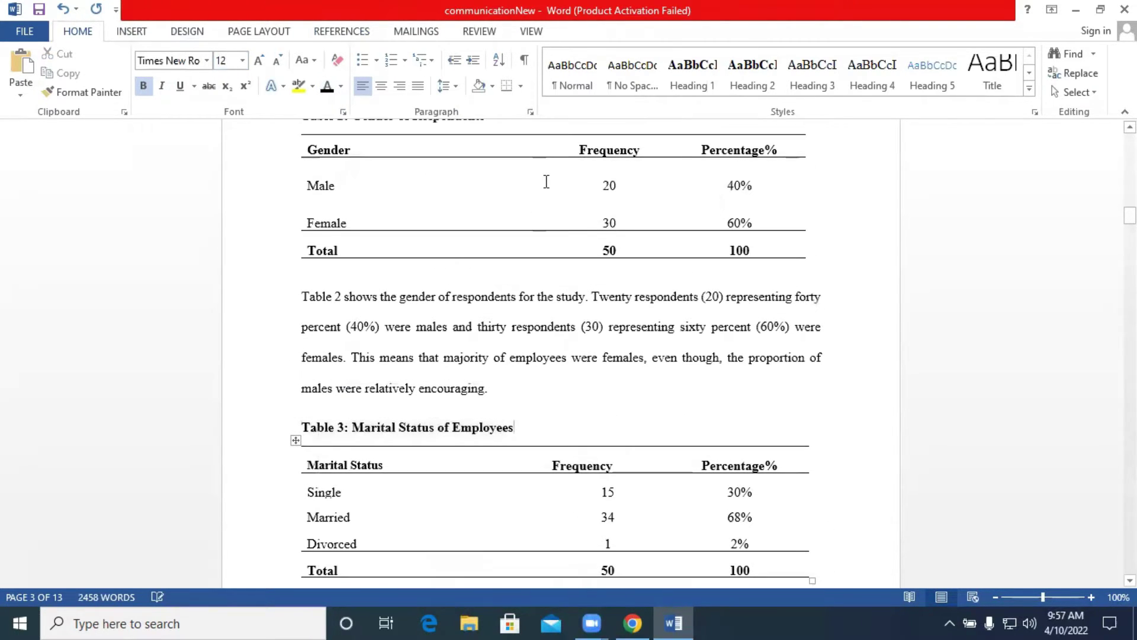
pyautogui.scroll(-7, 546, 181)
pyautogui.scroll(-5, 546, 182)
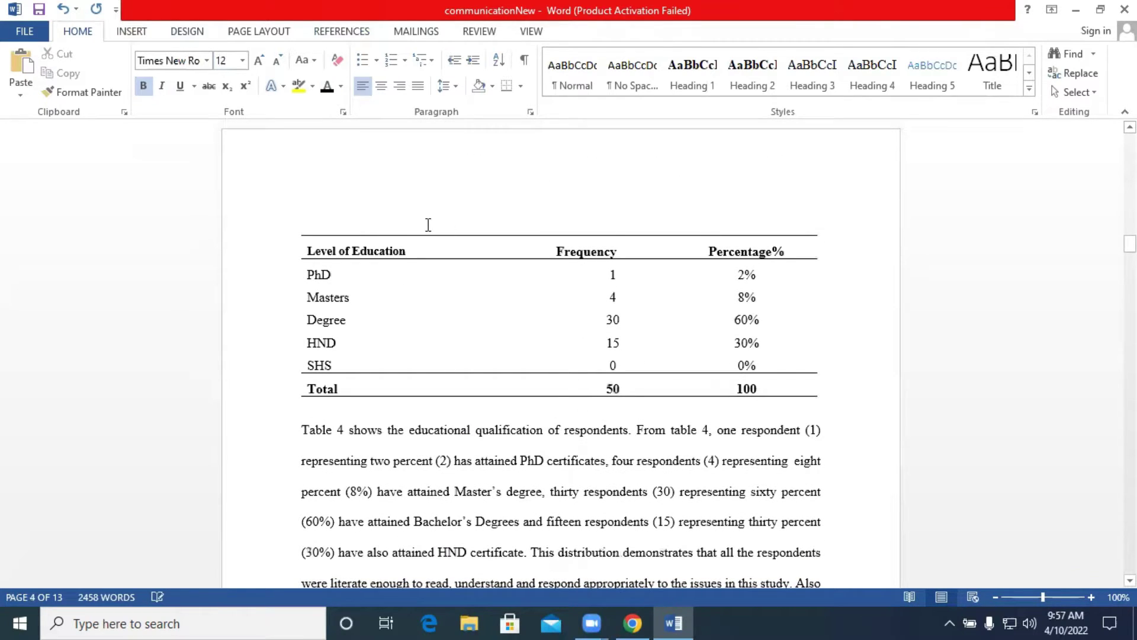
pyautogui.click(354, 221)
pyautogui.scroll(5, 437, 227)
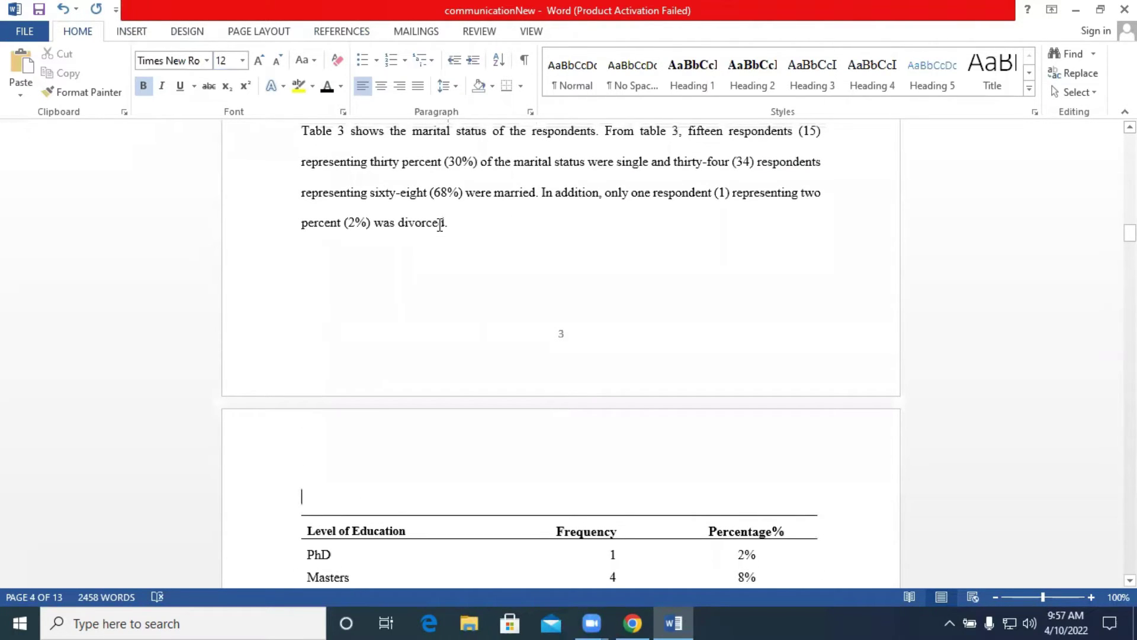
pyautogui.scroll(-4, 440, 224)
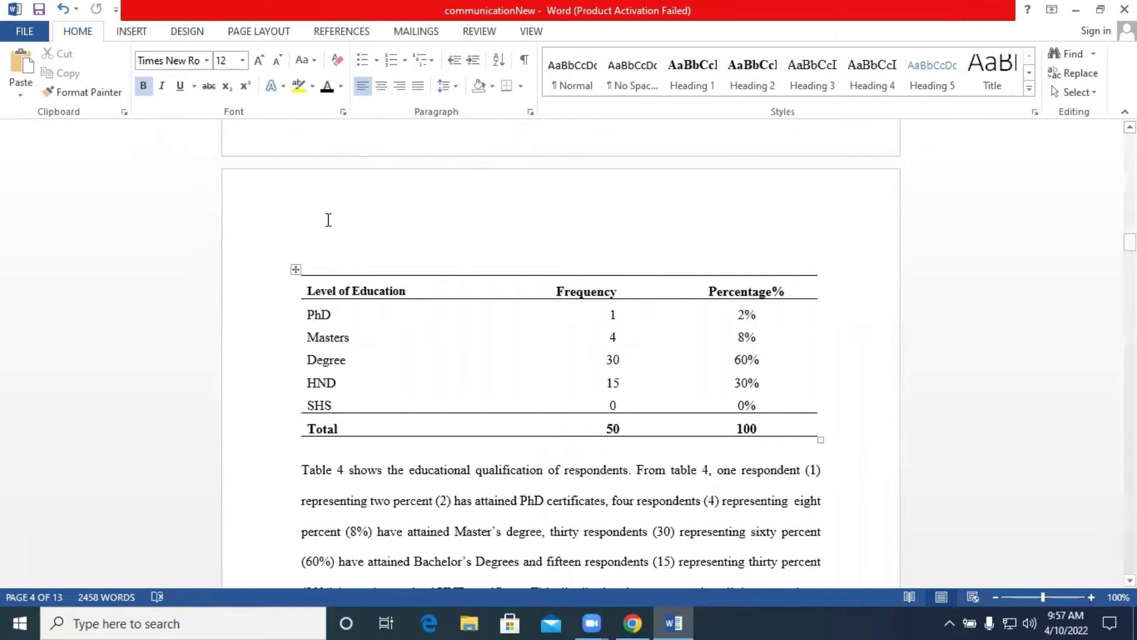
pyautogui.click(341, 31)
pyautogui.click(705, 77)
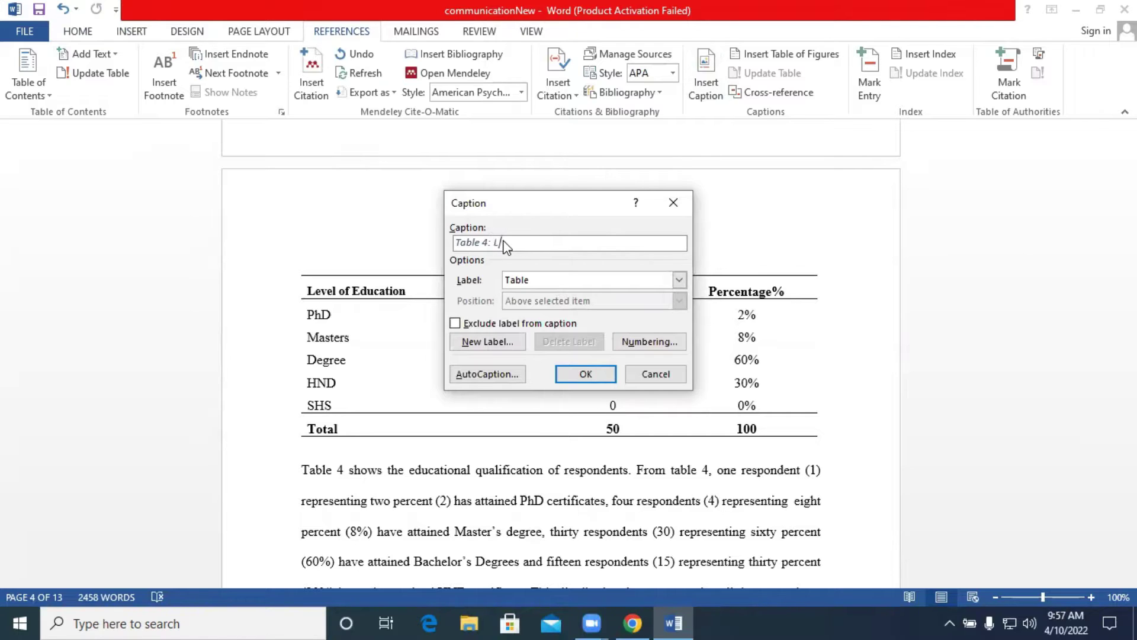
pyautogui.write('evel of Education')
pyautogui.click(583, 373)
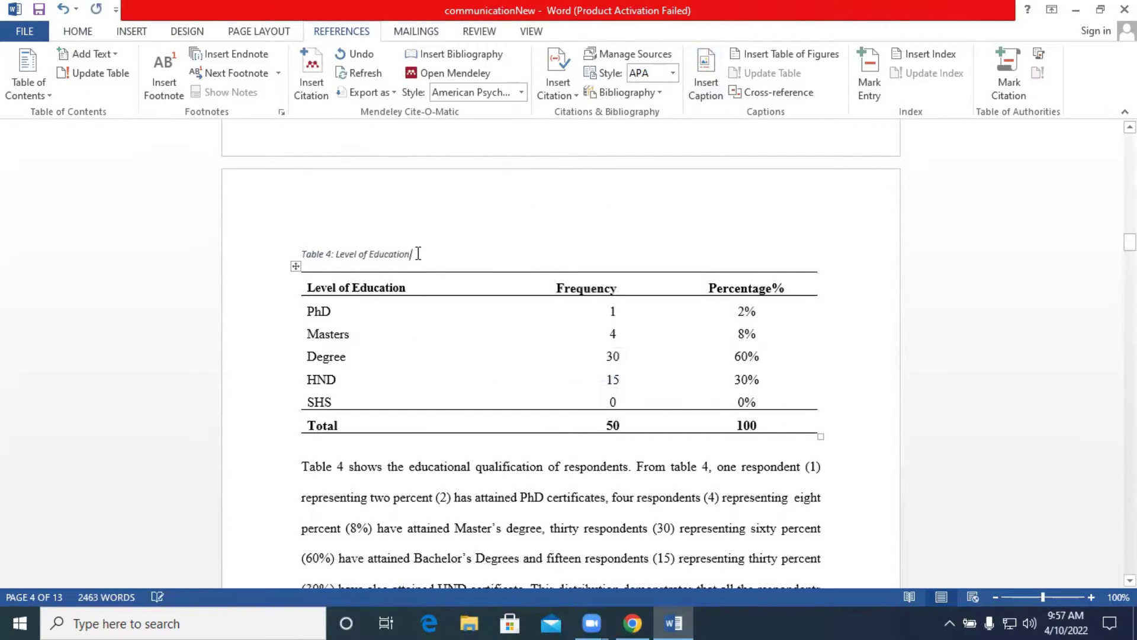
# Step: Format the Table 4 caption as bold, non-italic Times New Roman 12
pyautogui.moveTo(418, 253); pyautogui.dragTo(300, 253)
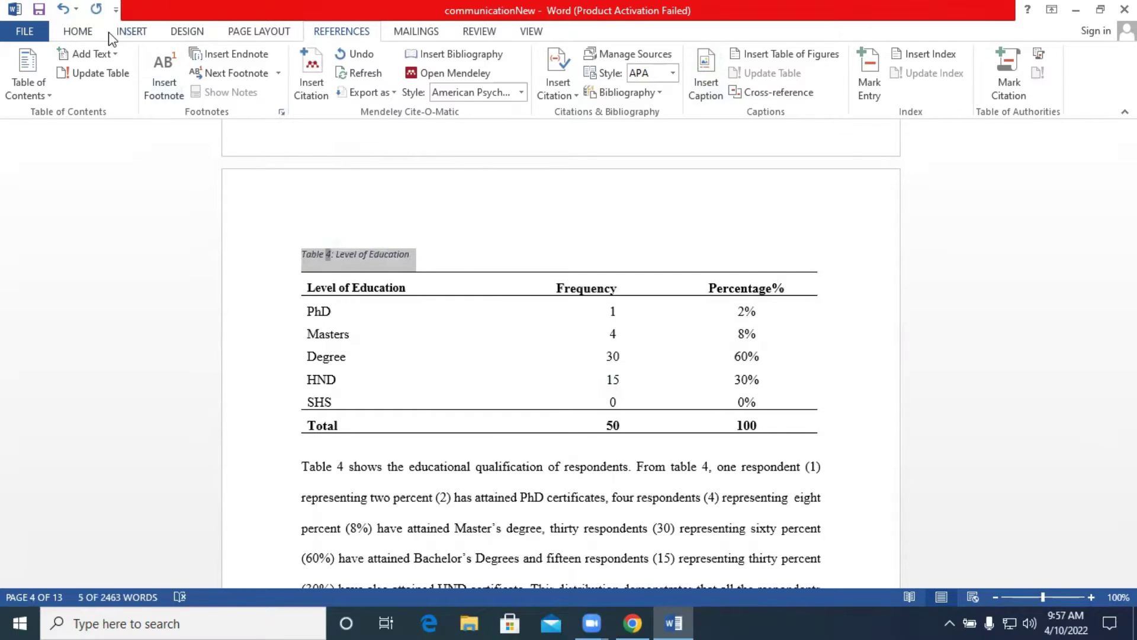
pyautogui.click(94, 30)
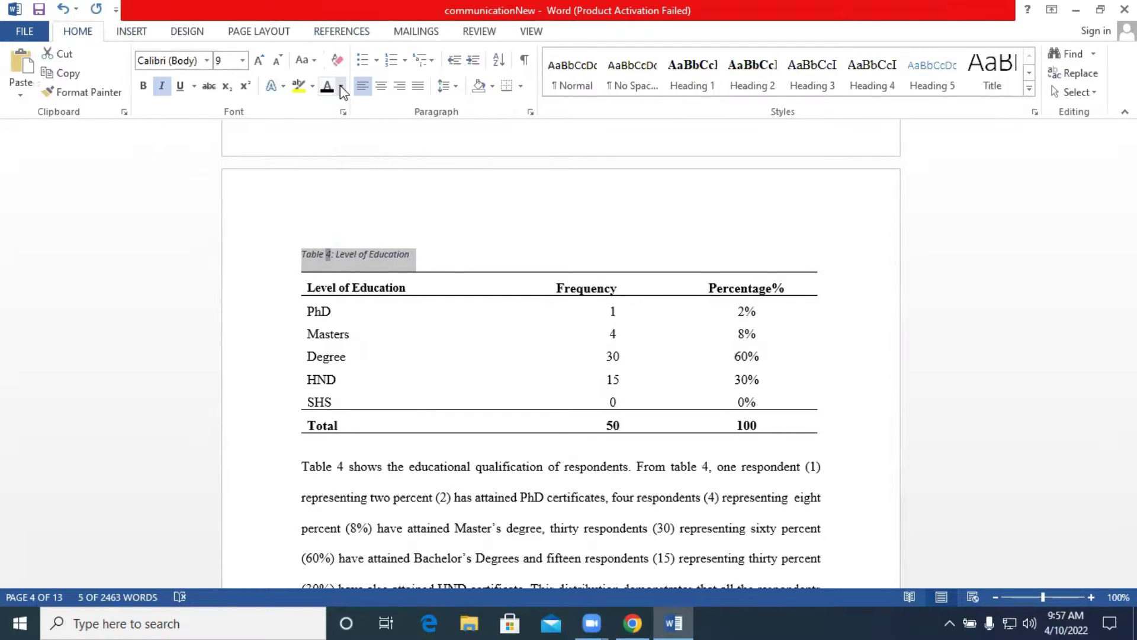
pyautogui.click(207, 60)
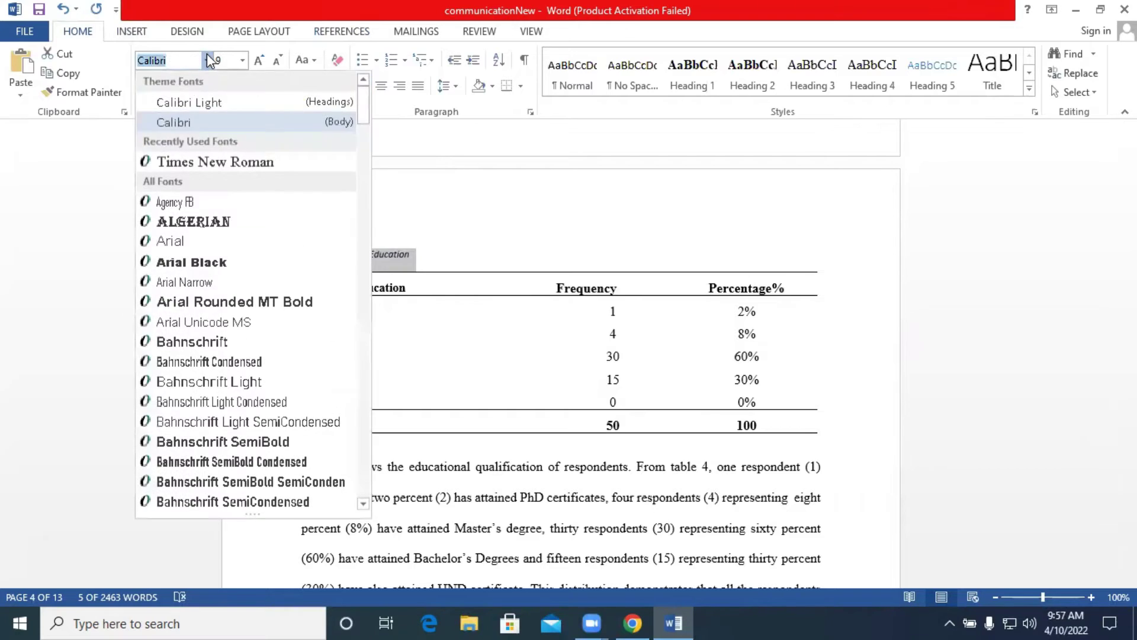
pyautogui.click(196, 162)
pyautogui.click(242, 61)
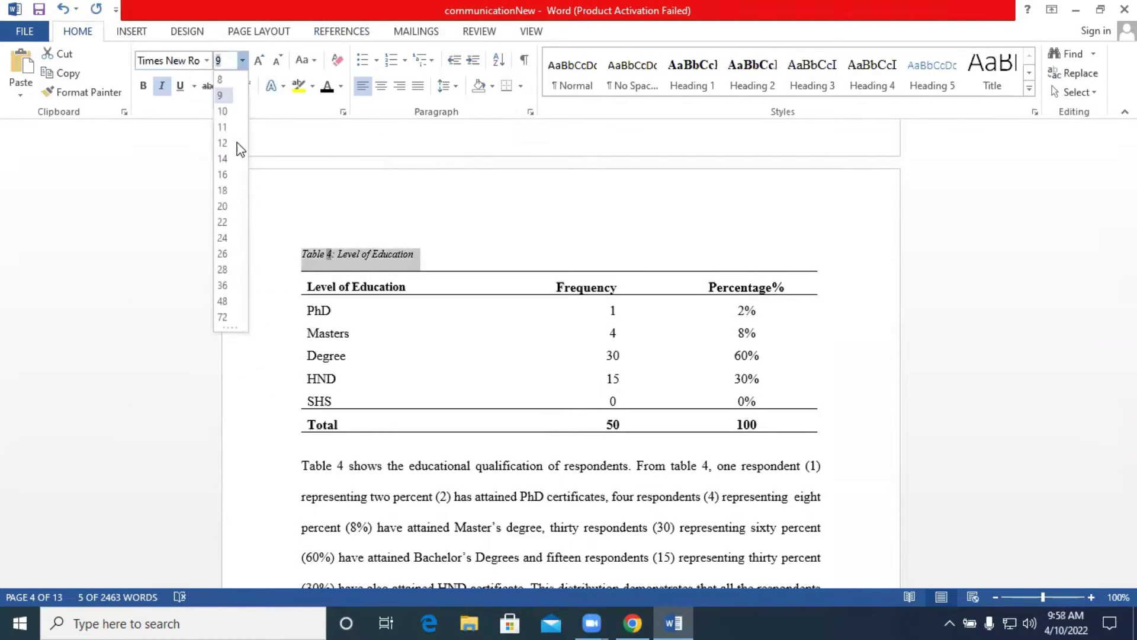
pyautogui.click(237, 142)
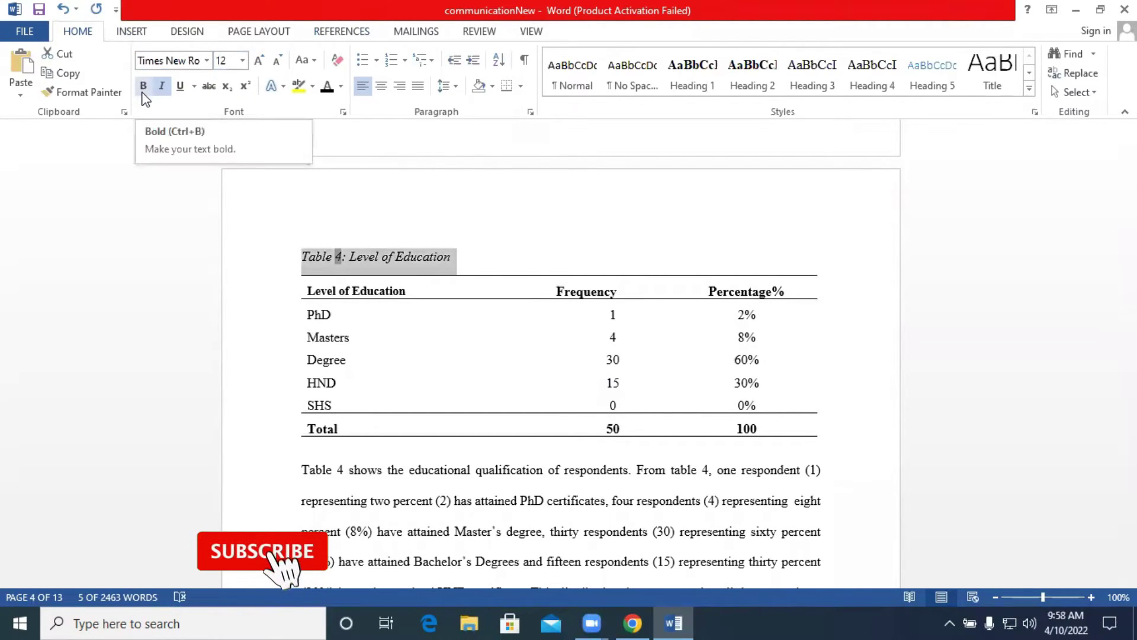
pyautogui.click(143, 89)
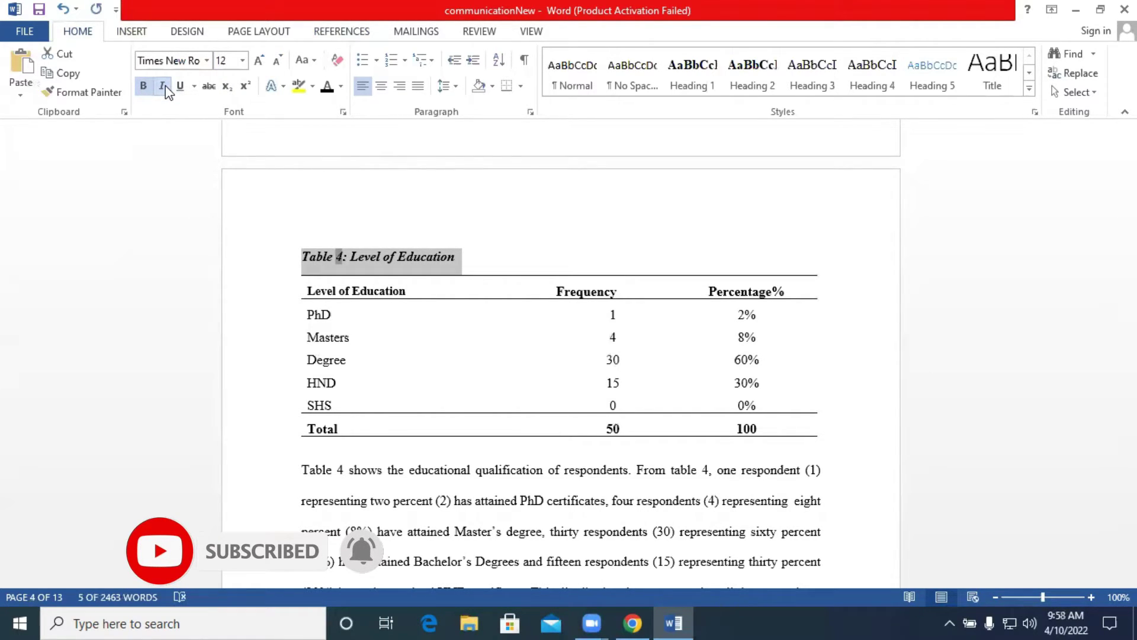
pyautogui.click(166, 87)
pyautogui.click(526, 257)
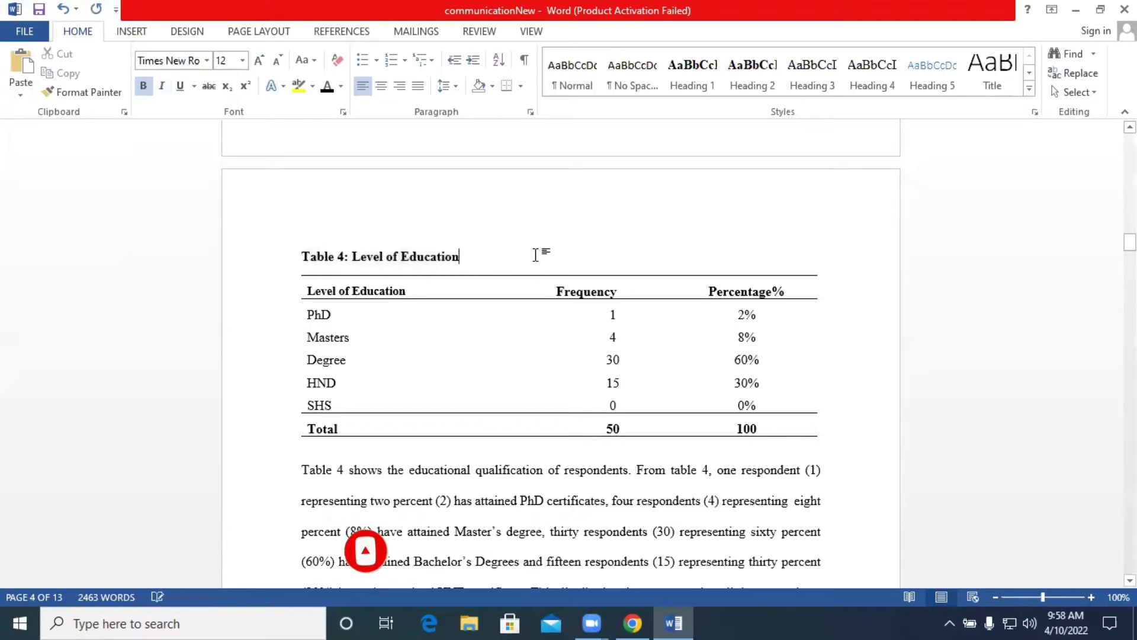
pyautogui.scroll(-1, 465, 282)
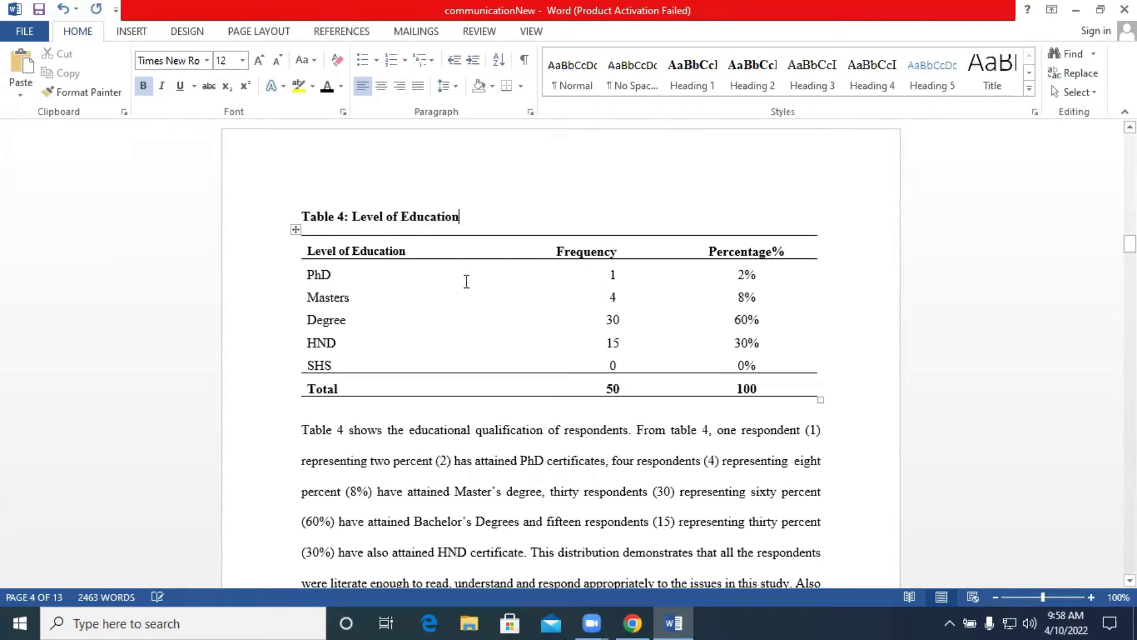
# Step: Insert the caption 'Table 5: Supervisors use letters and memos to communicate' above the Channels table
pyautogui.scroll(-15, 466, 281)
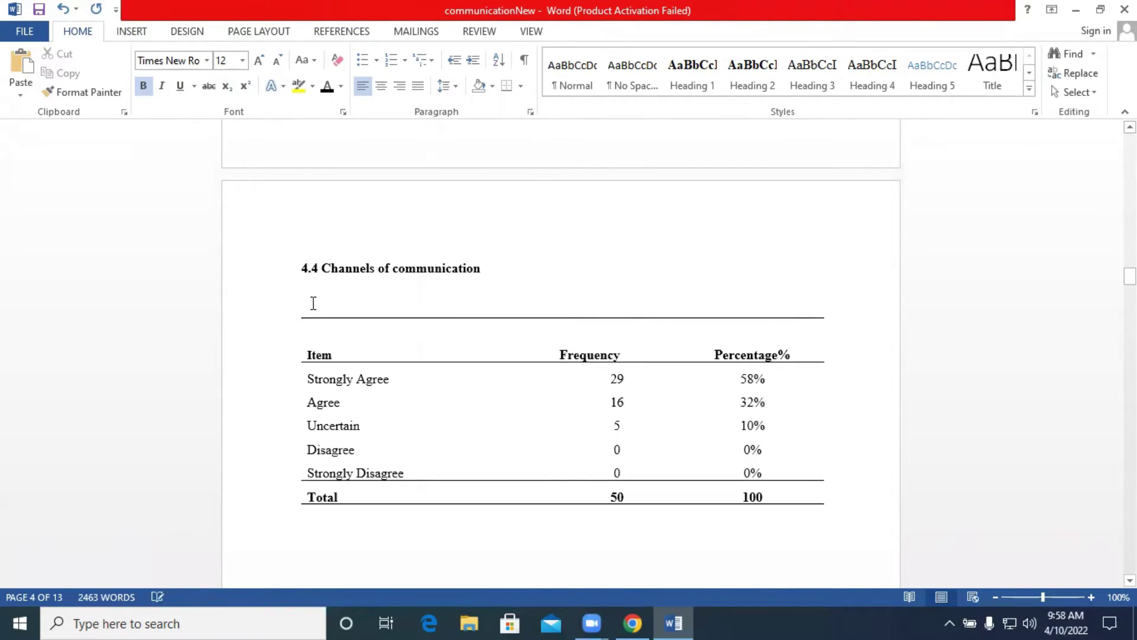
pyautogui.click(313, 303)
pyautogui.scroll(3, 404, 141)
pyautogui.click(342, 31)
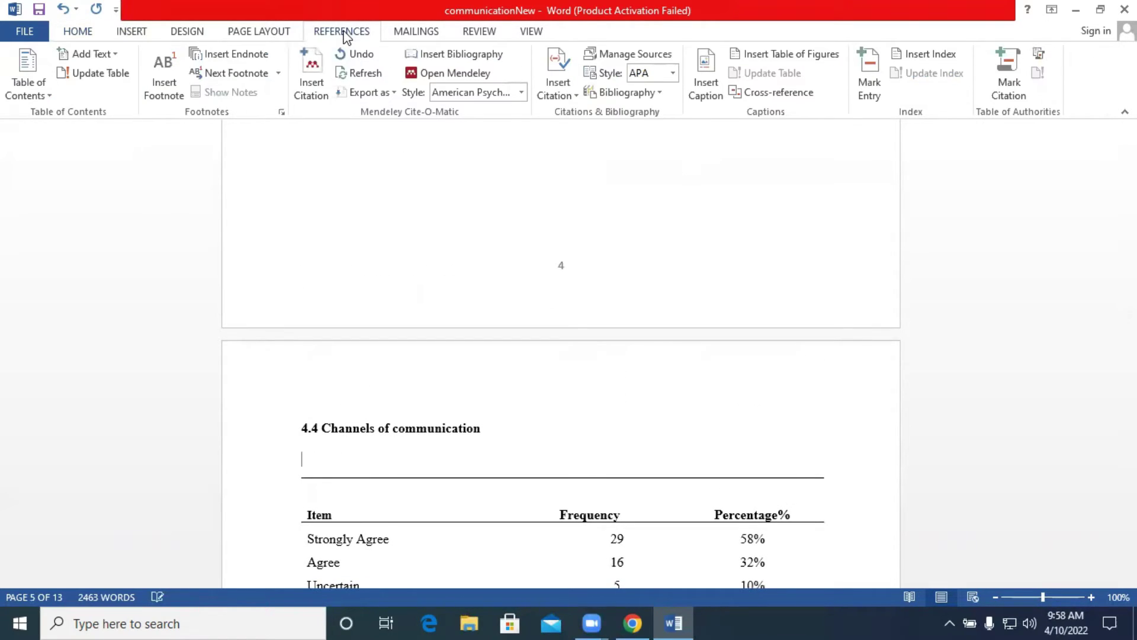
pyautogui.click(706, 89)
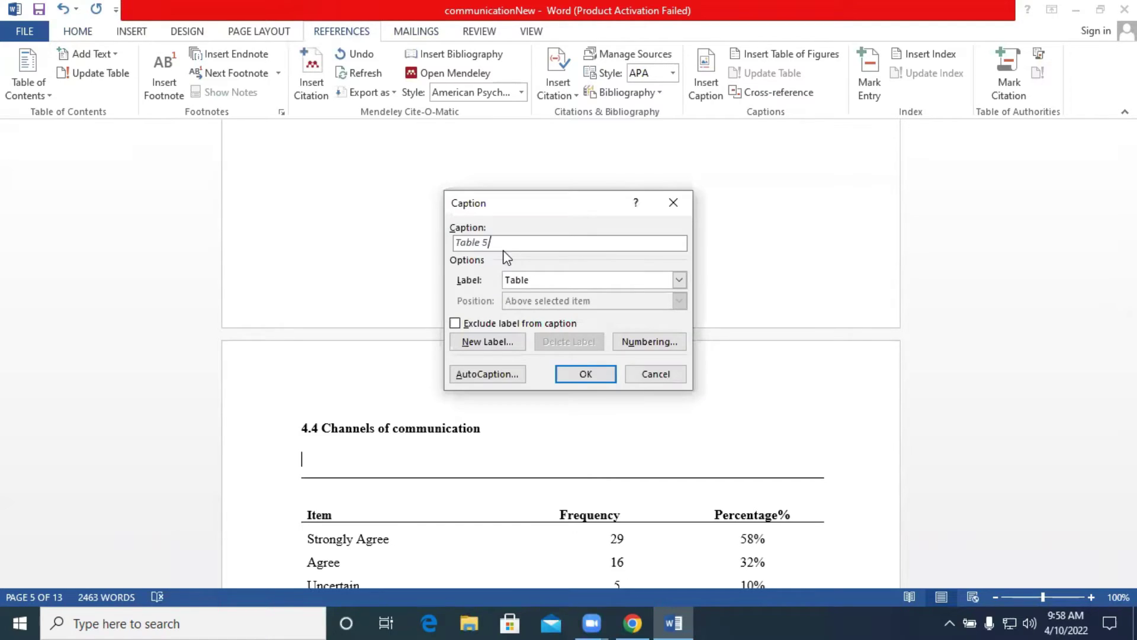
pyautogui.write(':Supervisors')
pyautogui.write('use letters and me')
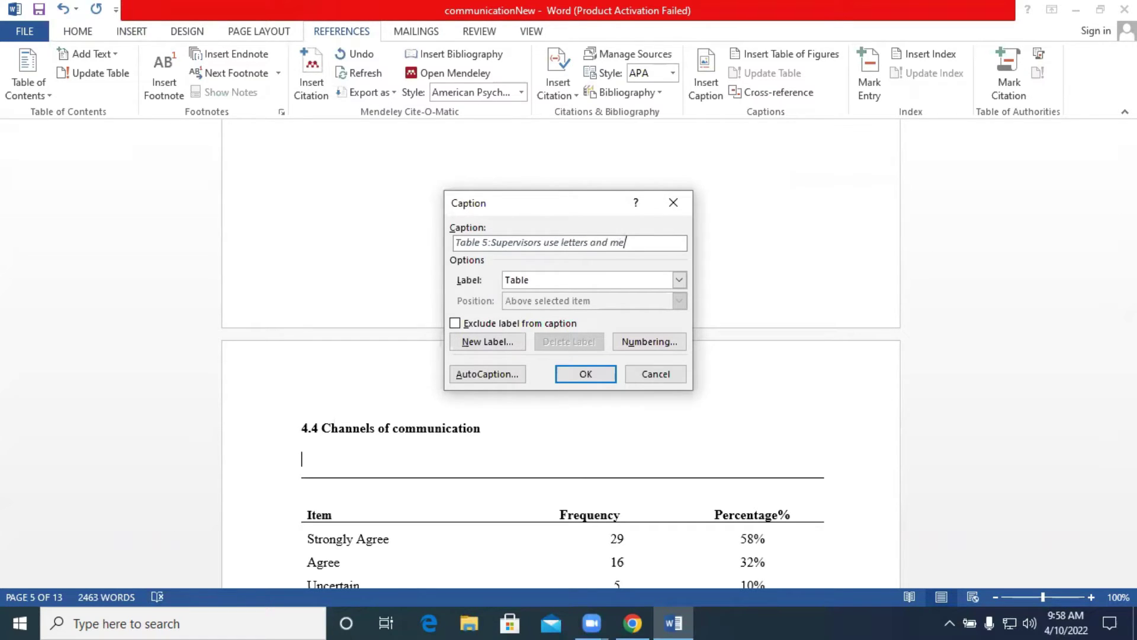
pyautogui.write('mos to communicate')
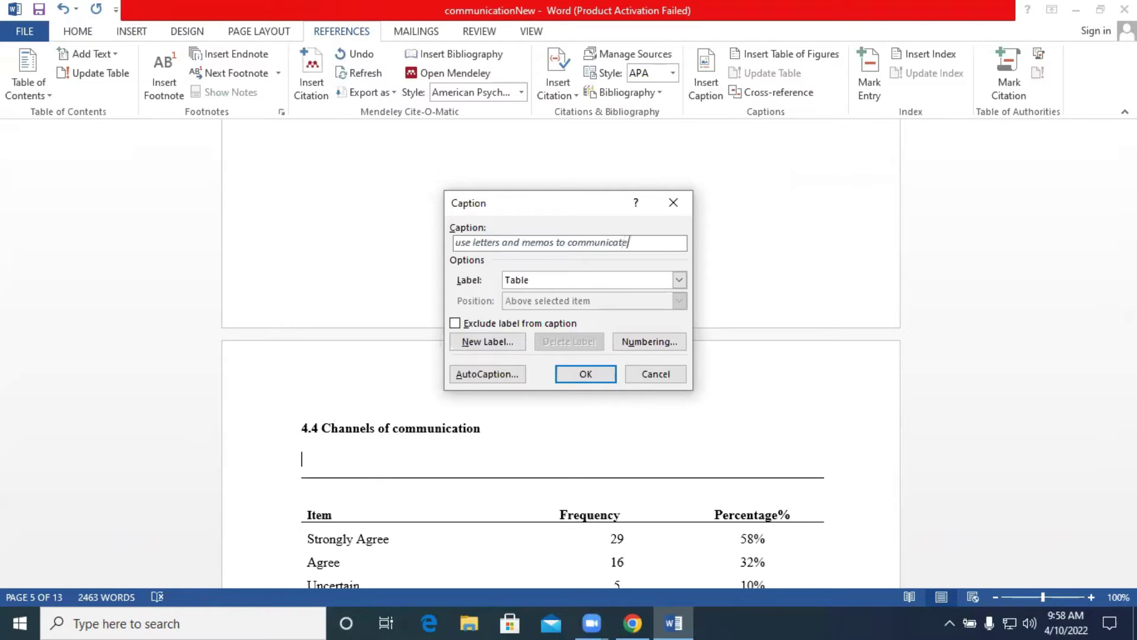
pyautogui.click(579, 374)
# Step: Make the Table 5 caption bold, non-italic Times New Roman 12 and add the space after the colon
pyautogui.scroll(-4, 579, 370)
pyautogui.moveTo(546, 296); pyautogui.dragTo(299, 302)
pyautogui.click(77, 30)
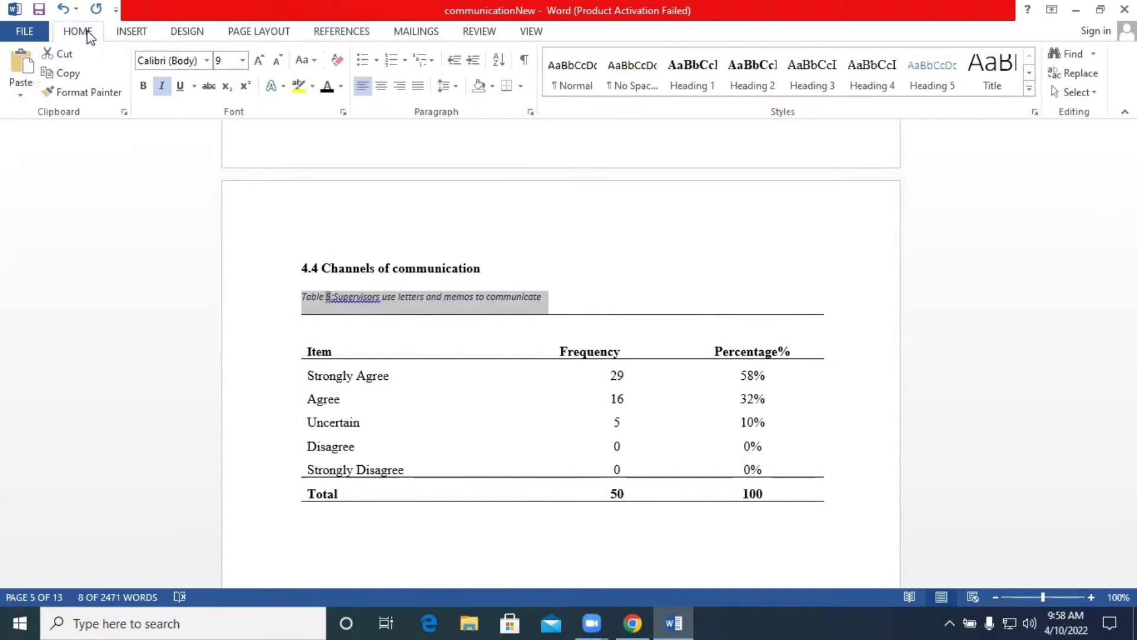
pyautogui.click(207, 59)
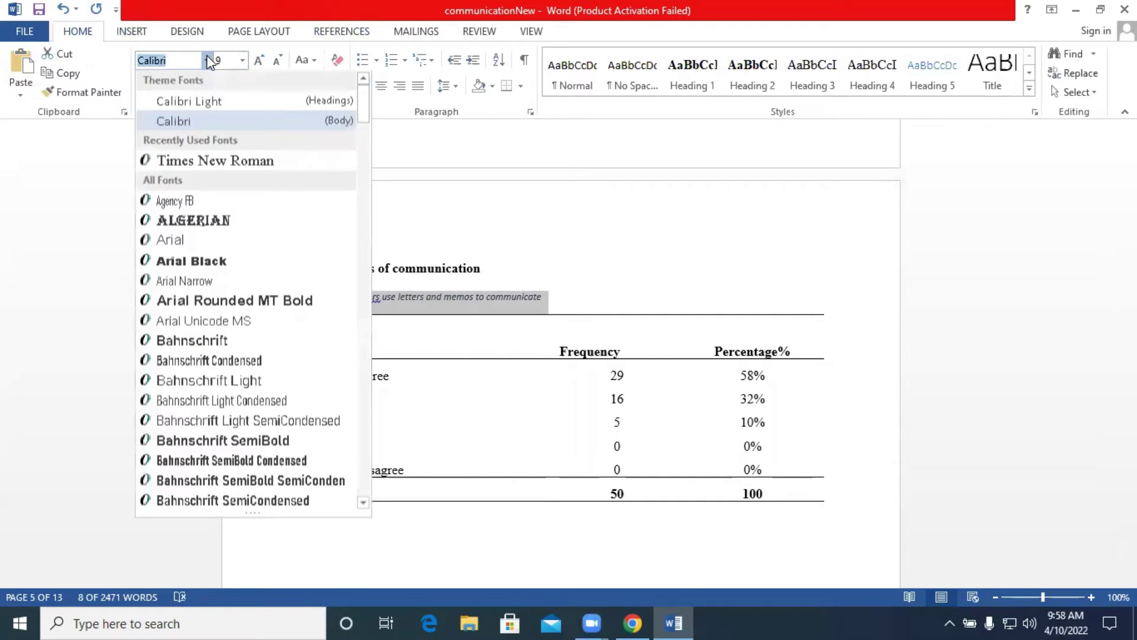
pyautogui.click(209, 161)
pyautogui.click(242, 60)
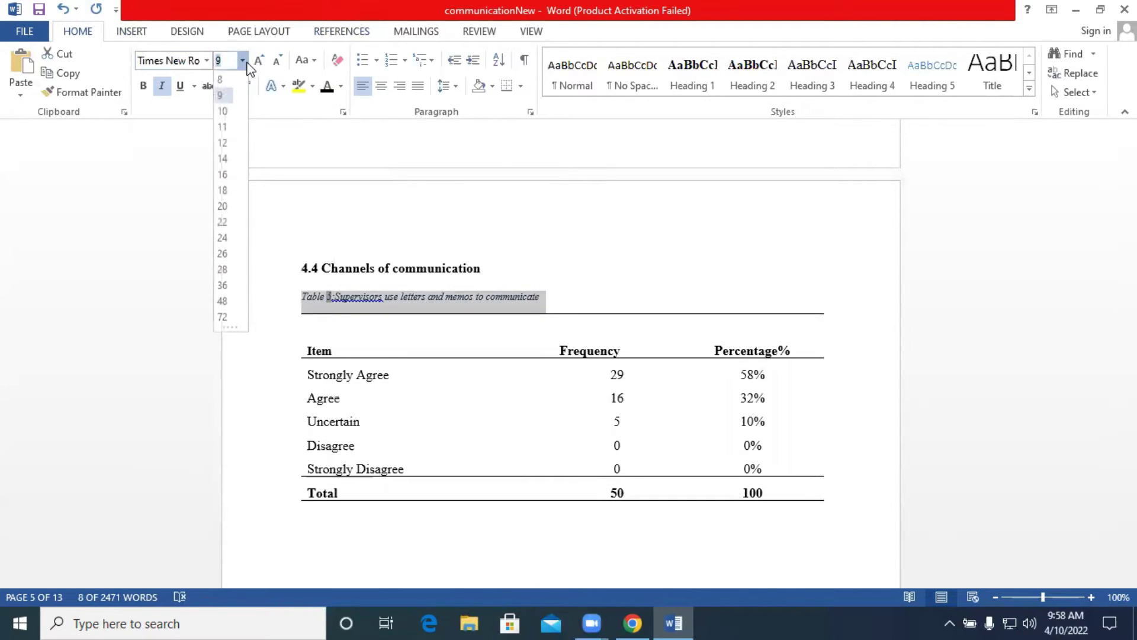
pyautogui.hotkey('ctrl', 'z')
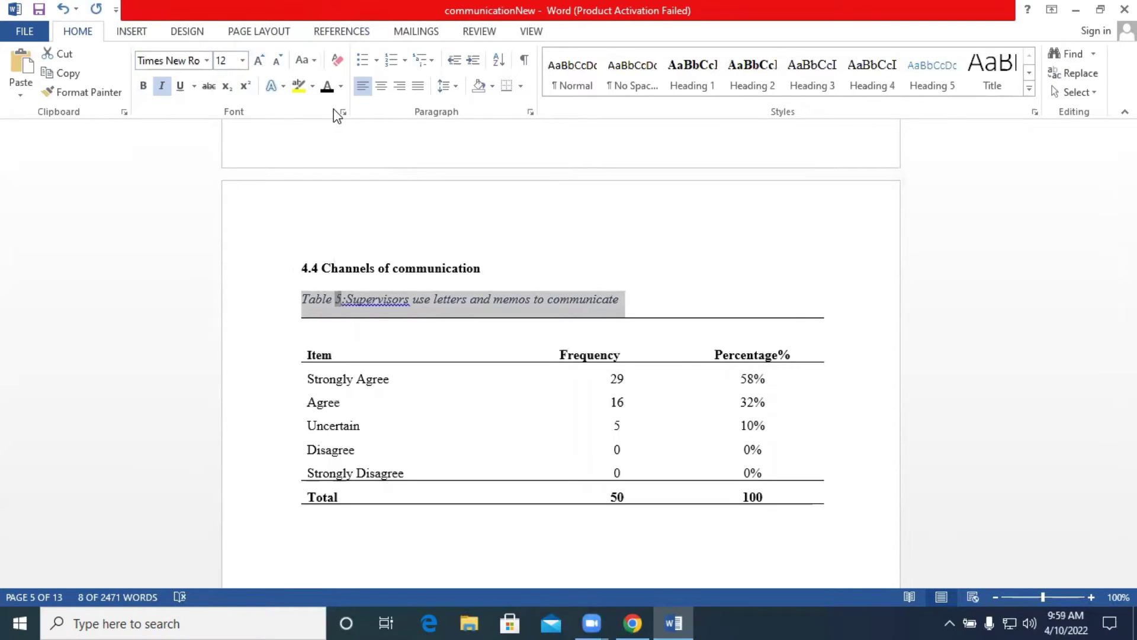
pyautogui.click(152, 86)
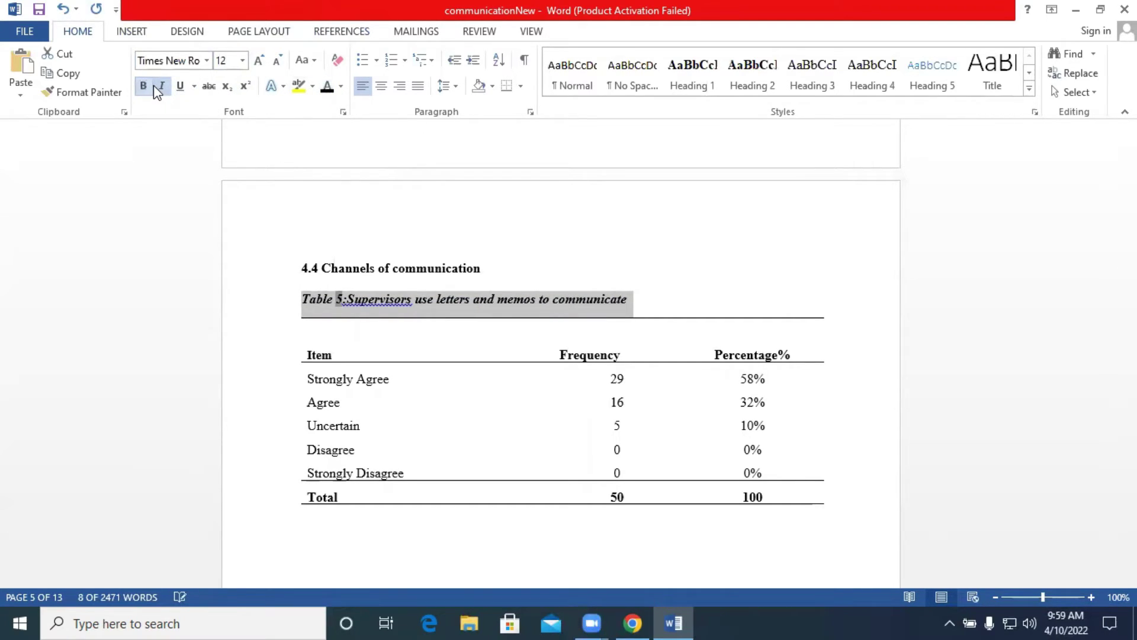
pyautogui.click(162, 88)
pyautogui.click(376, 305)
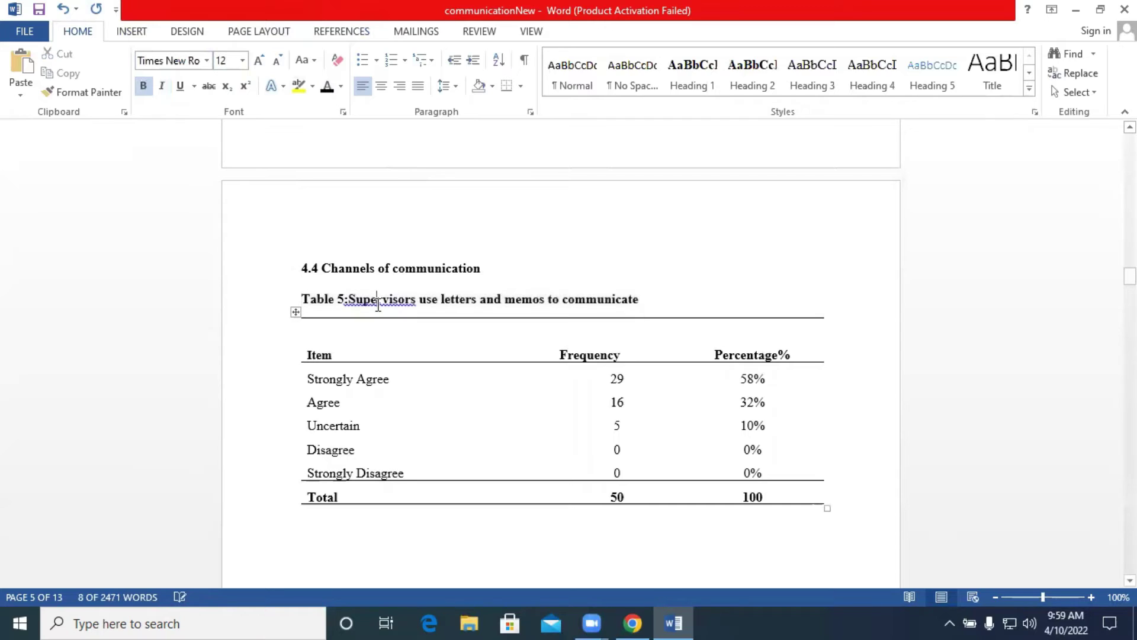
pyautogui.rightClick(377, 302)
pyautogui.click(400, 318)
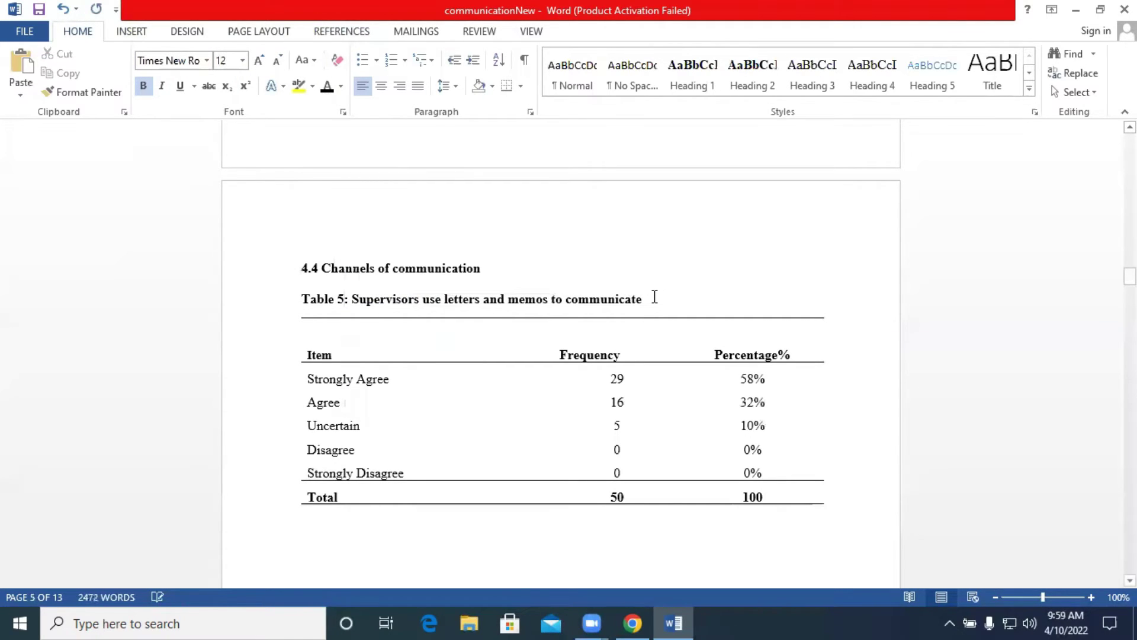
# Step: Set the Table 1 caption's font size to 12 point
pyautogui.scroll(20, 663, 294)
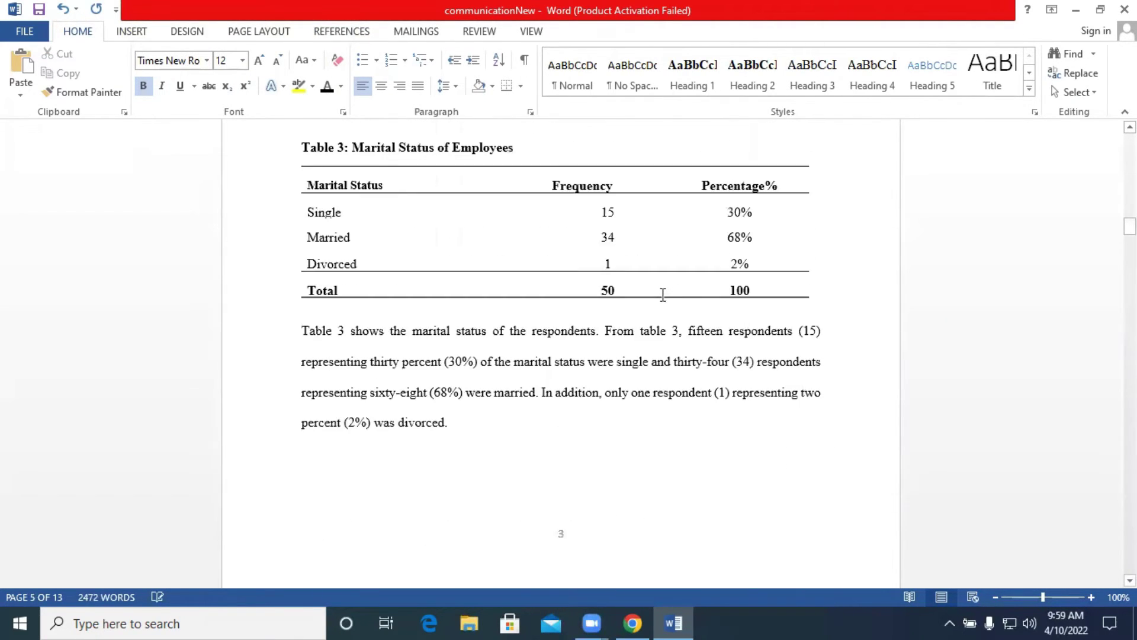
pyautogui.scroll(15, 663, 295)
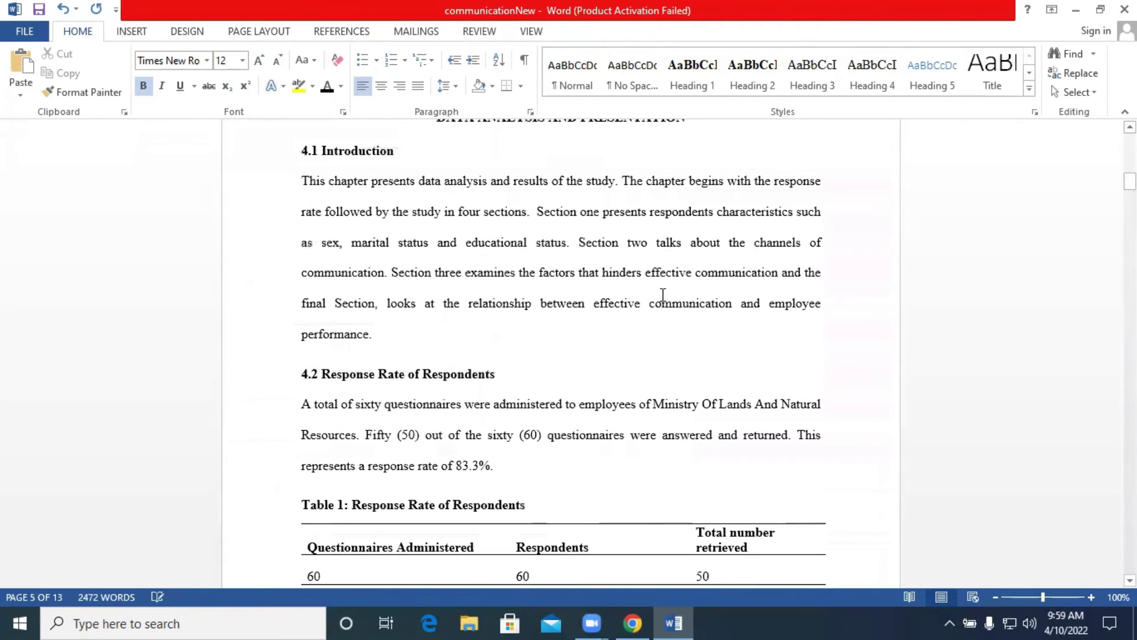
pyautogui.scroll(-3, 468, 344)
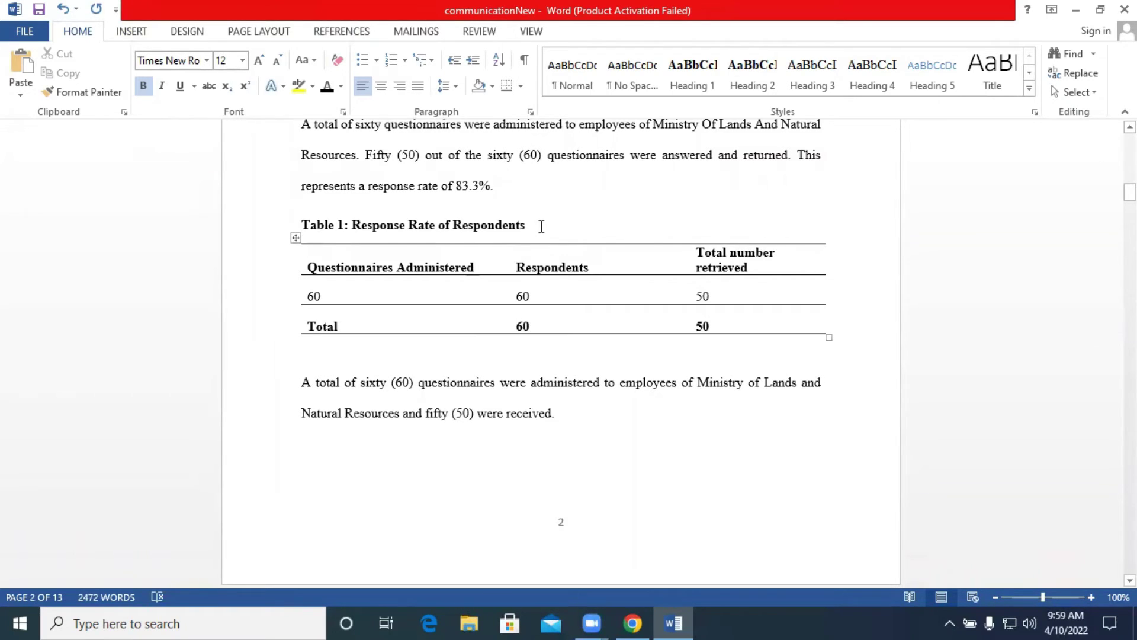
pyautogui.moveTo(302, 225); pyautogui.dragTo(531, 228)
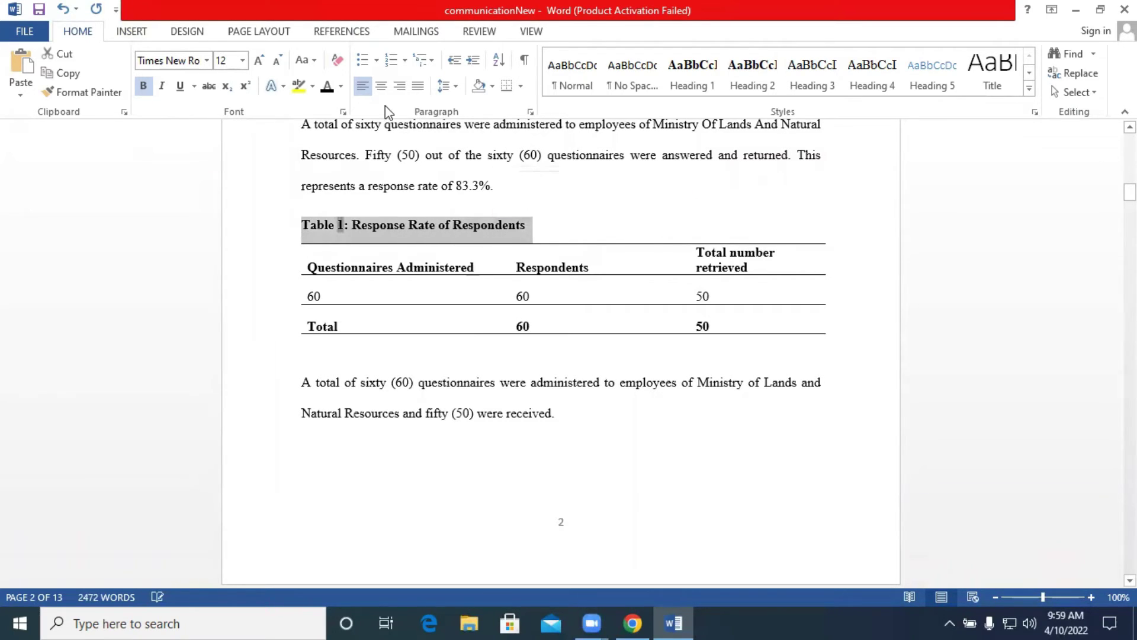
pyautogui.click(243, 60)
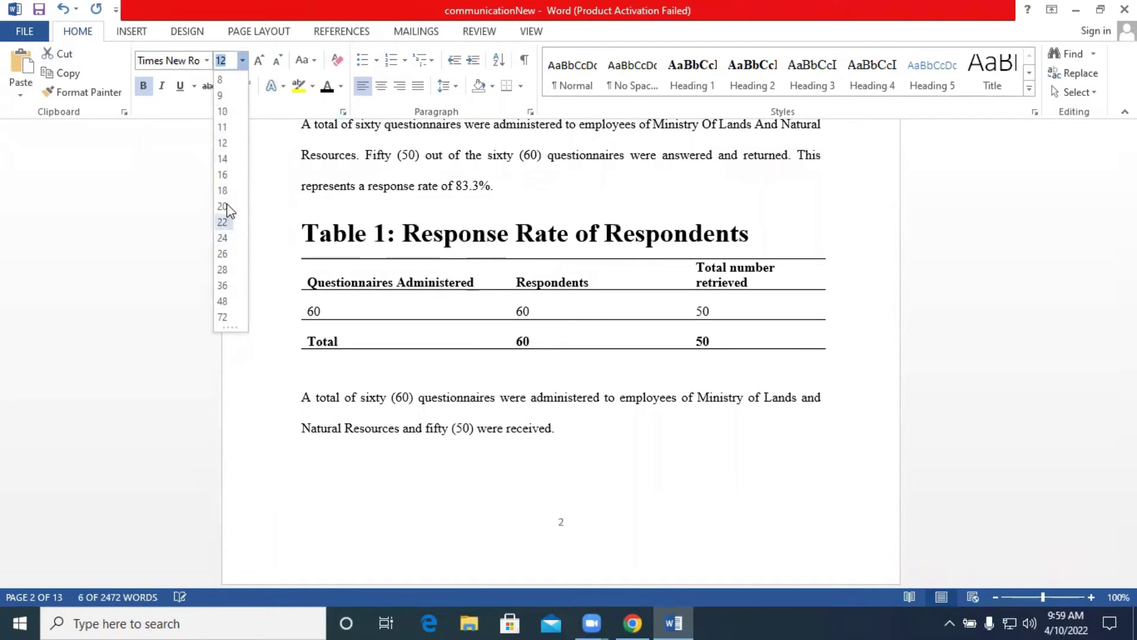
pyautogui.click(223, 143)
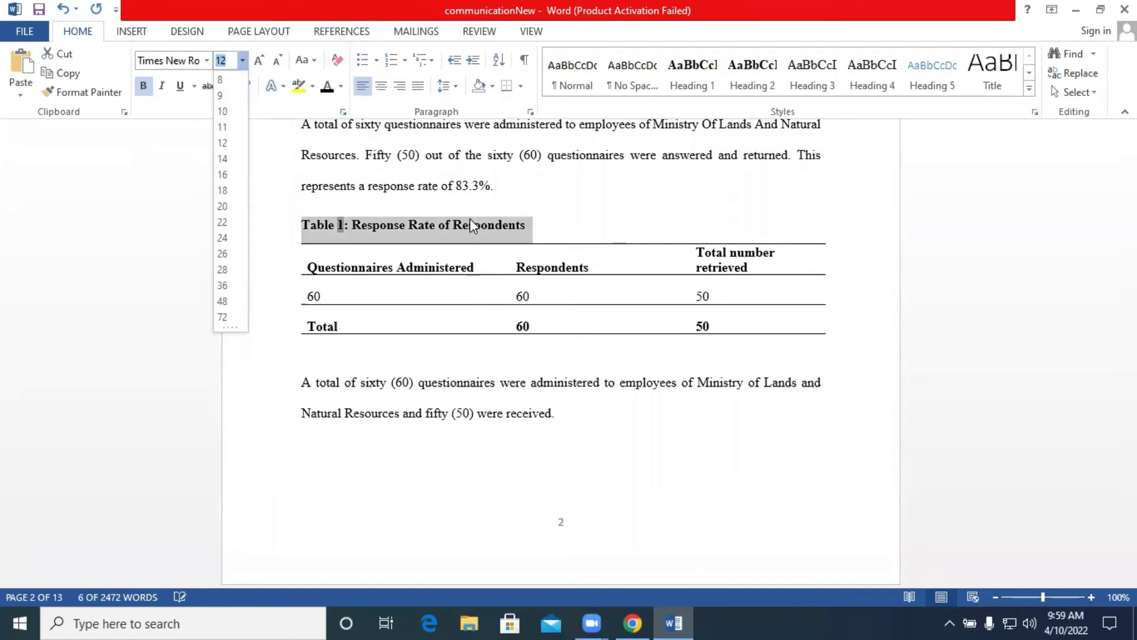
pyautogui.click(546, 227)
# Step: Scroll through the other table captions, then back up to the blank first page
pyautogui.scroll(-10, 548, 228)
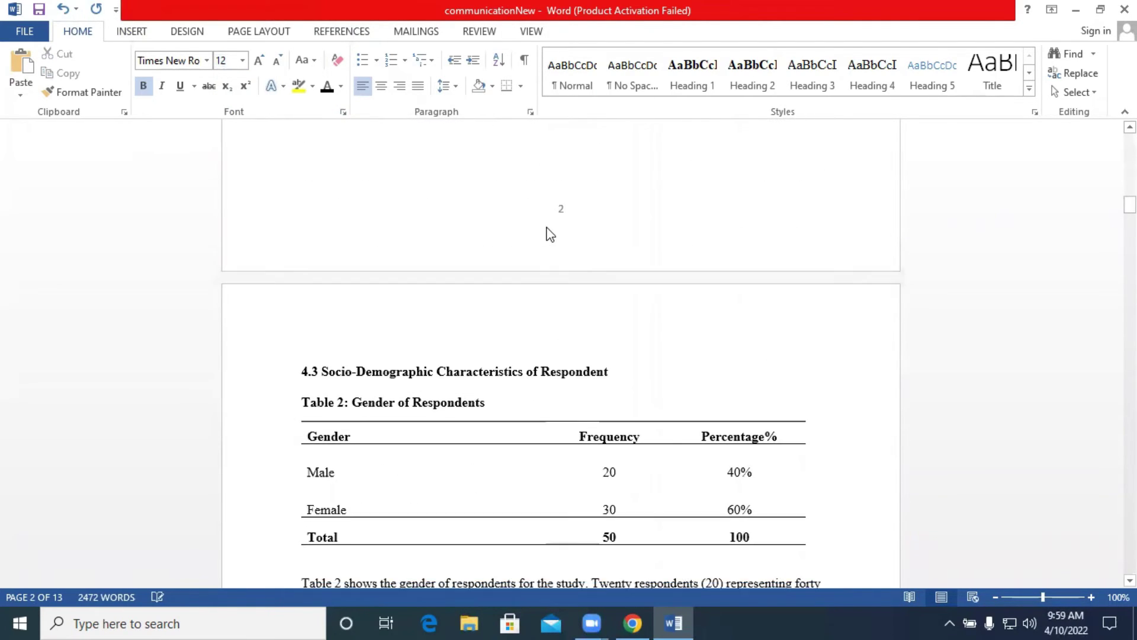
pyautogui.scroll(-10, 548, 228)
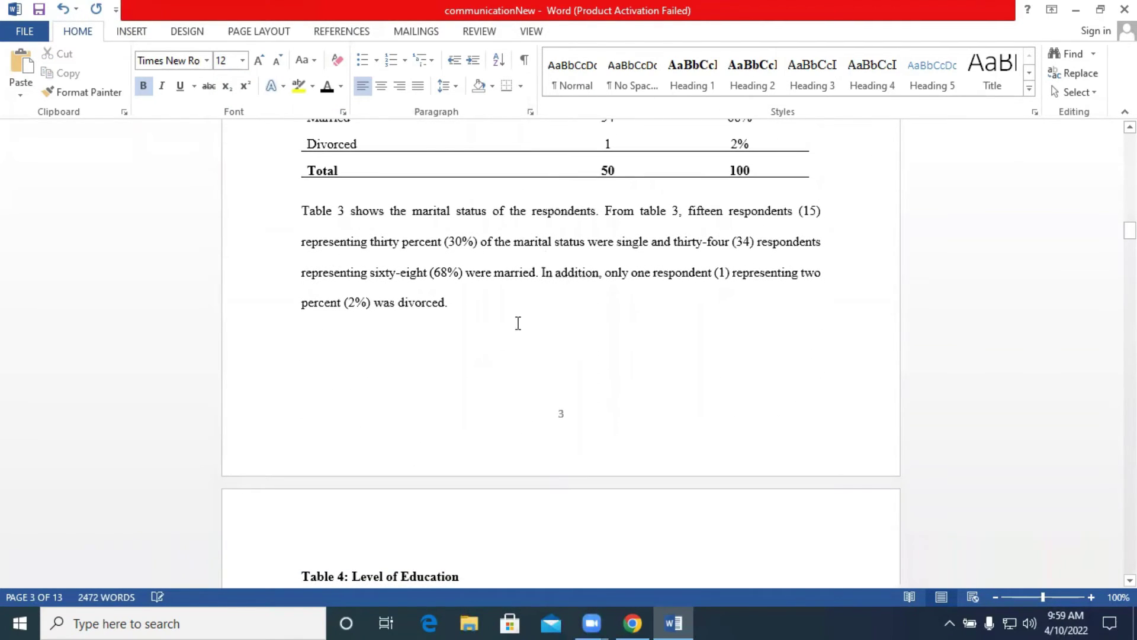
pyautogui.scroll(-5, 516, 312)
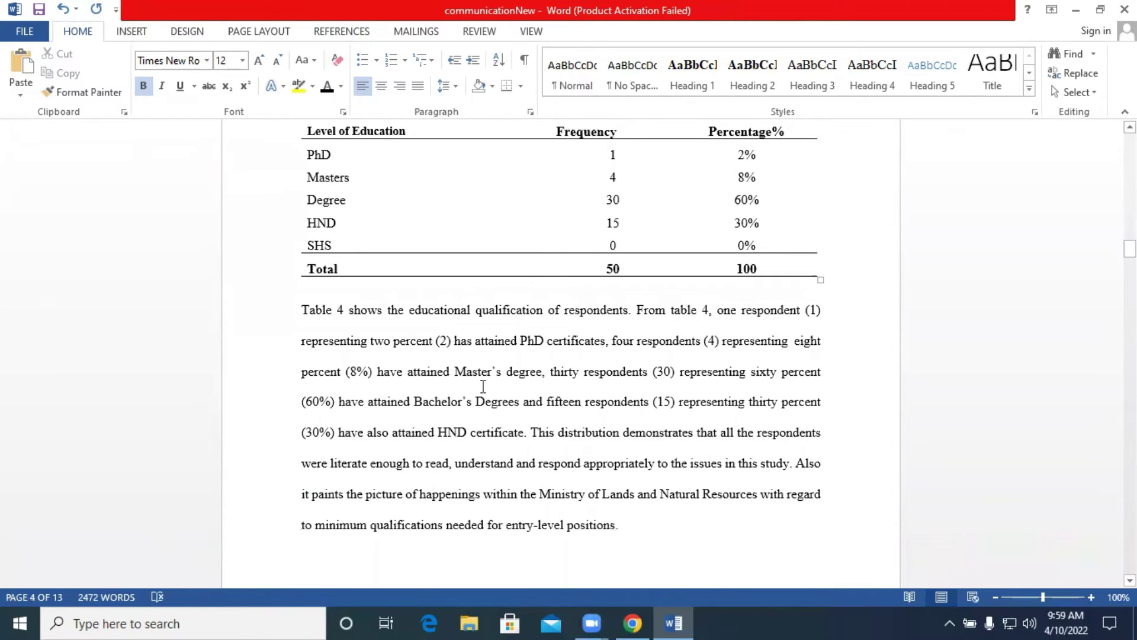
pyautogui.scroll(12, 485, 378)
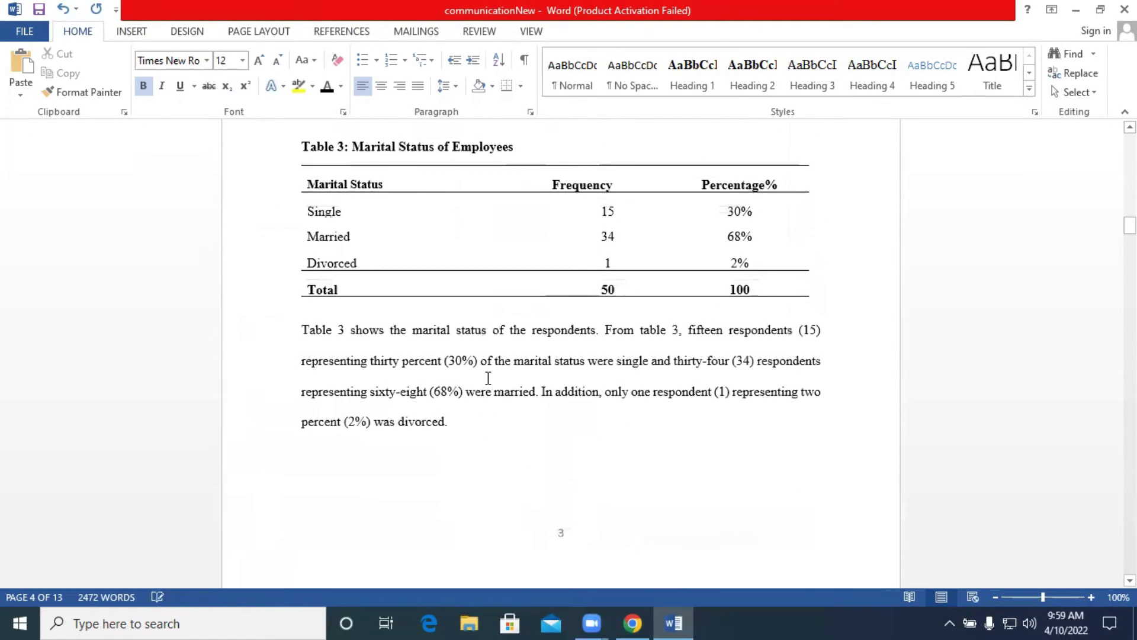
pyautogui.scroll(1, 488, 378)
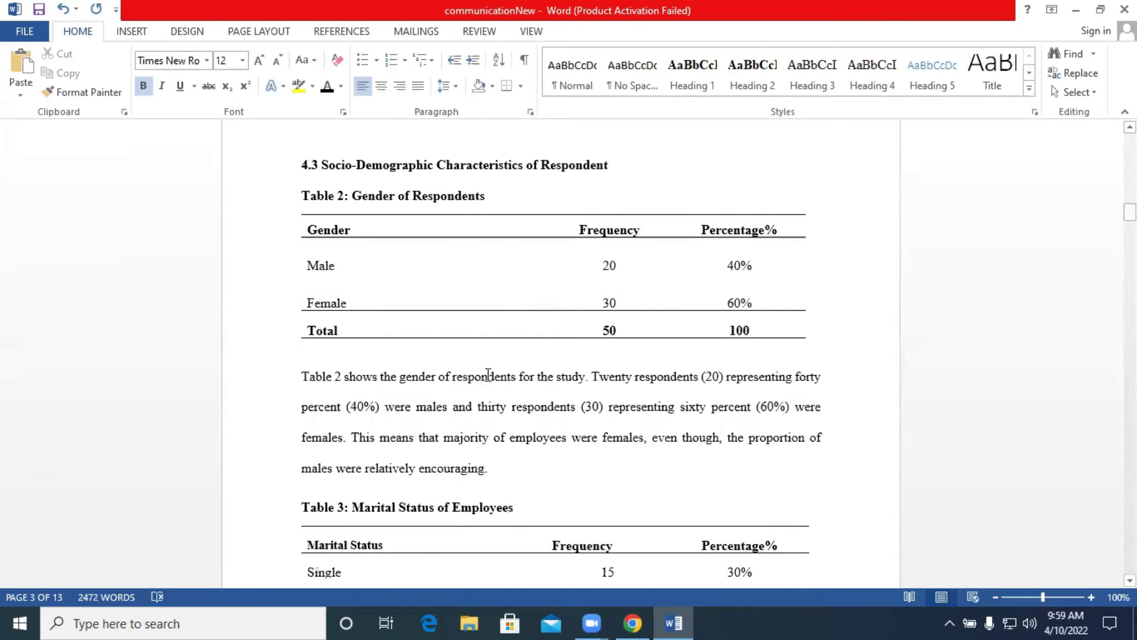
pyautogui.scroll(15, 488, 374)
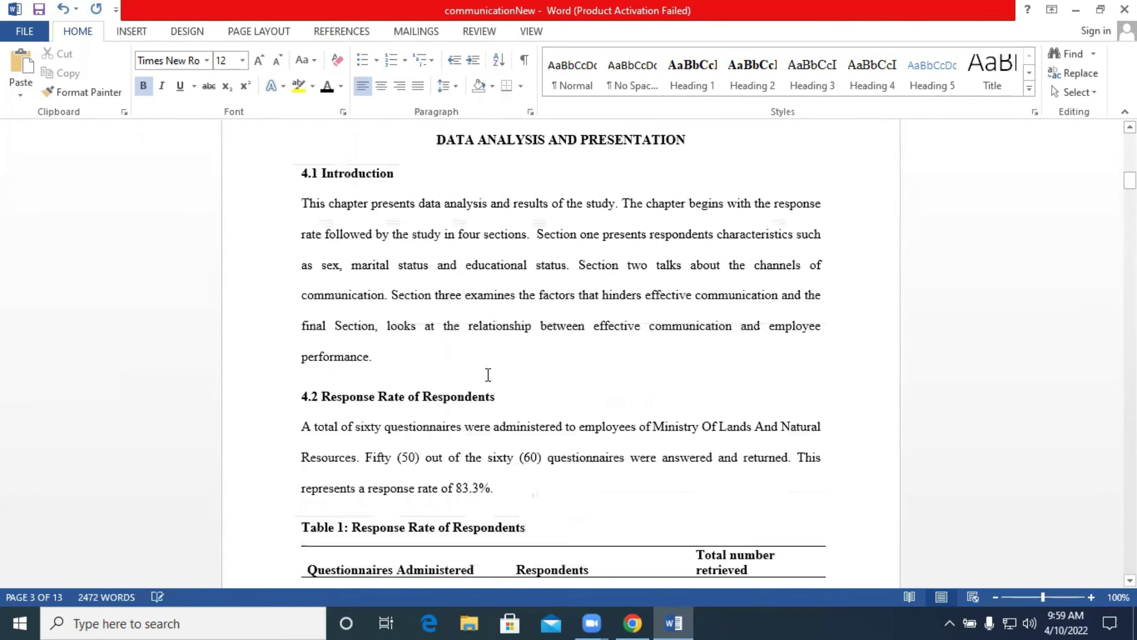
pyautogui.scroll(15, 488, 374)
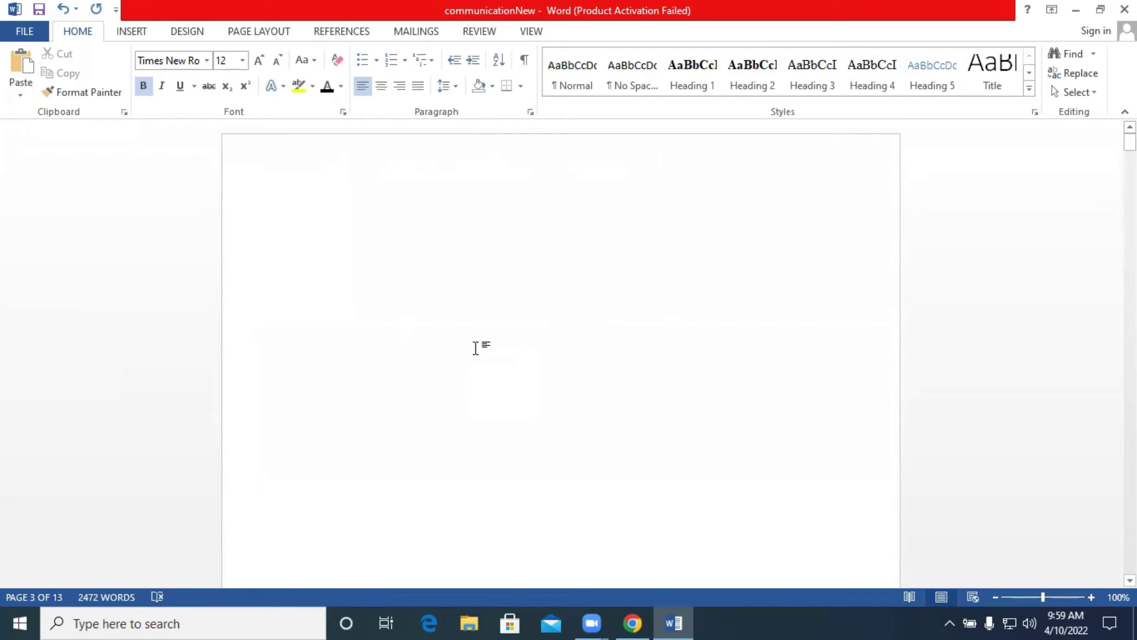
# Step: Insert a table of figures with caption label Table on the first page, listing Table 1–5 with page numbers
pyautogui.click(407, 261)
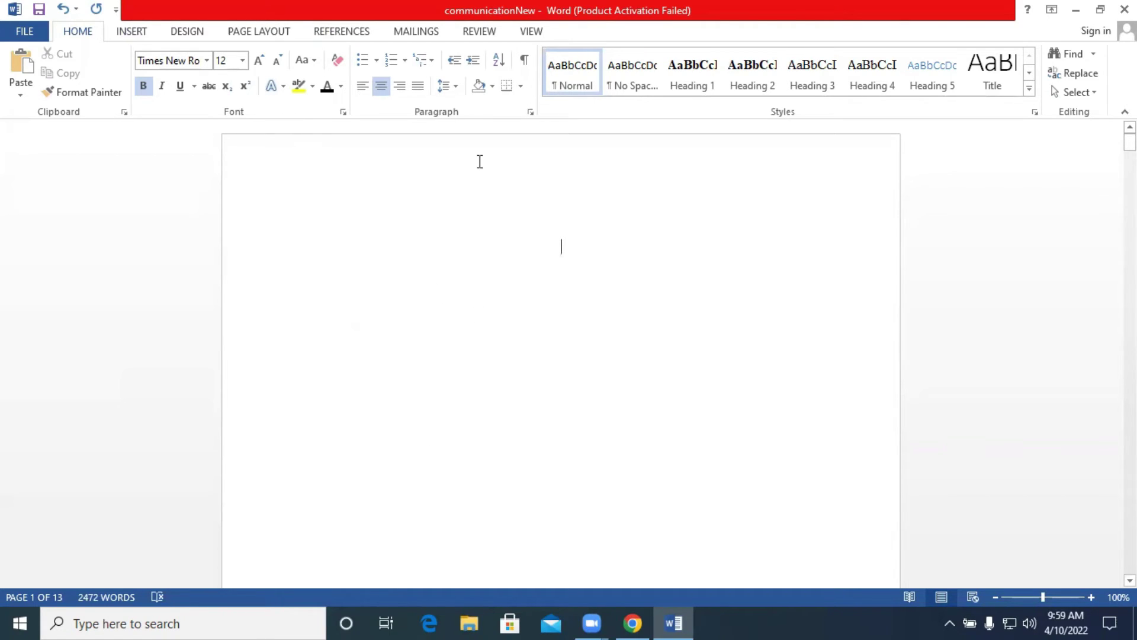
pyautogui.click(341, 33)
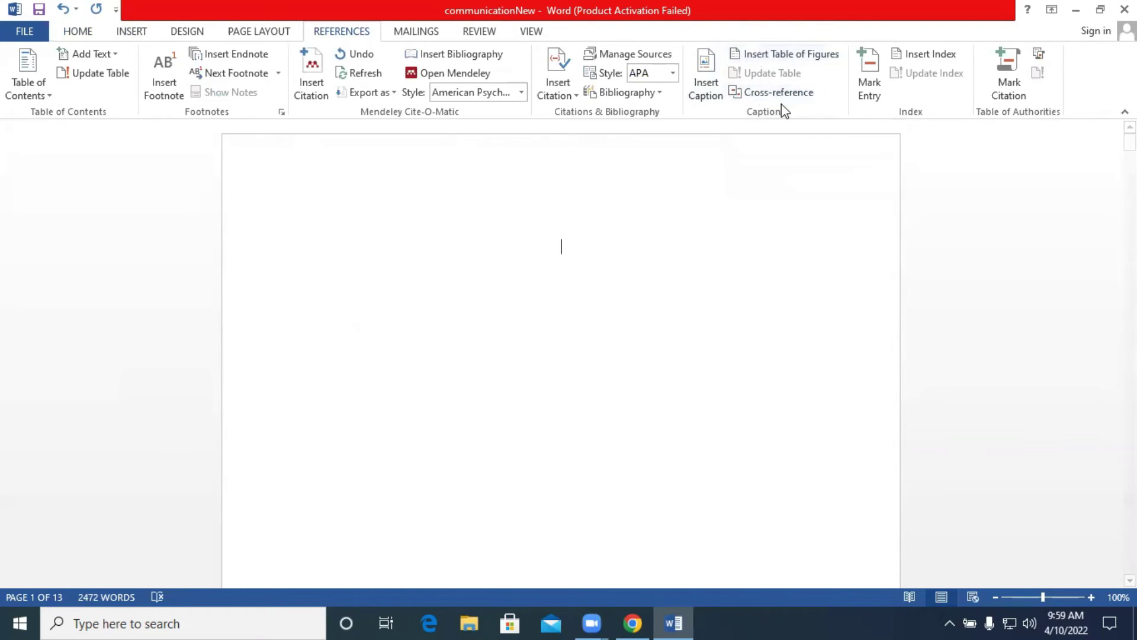
pyautogui.click(775, 55)
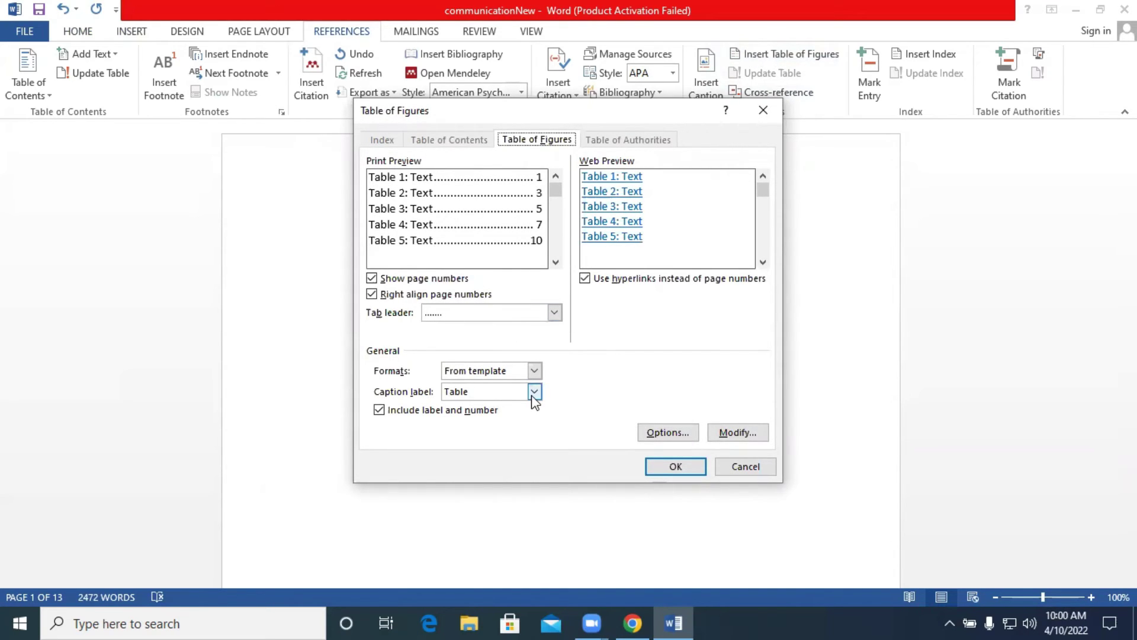
pyautogui.click(655, 469)
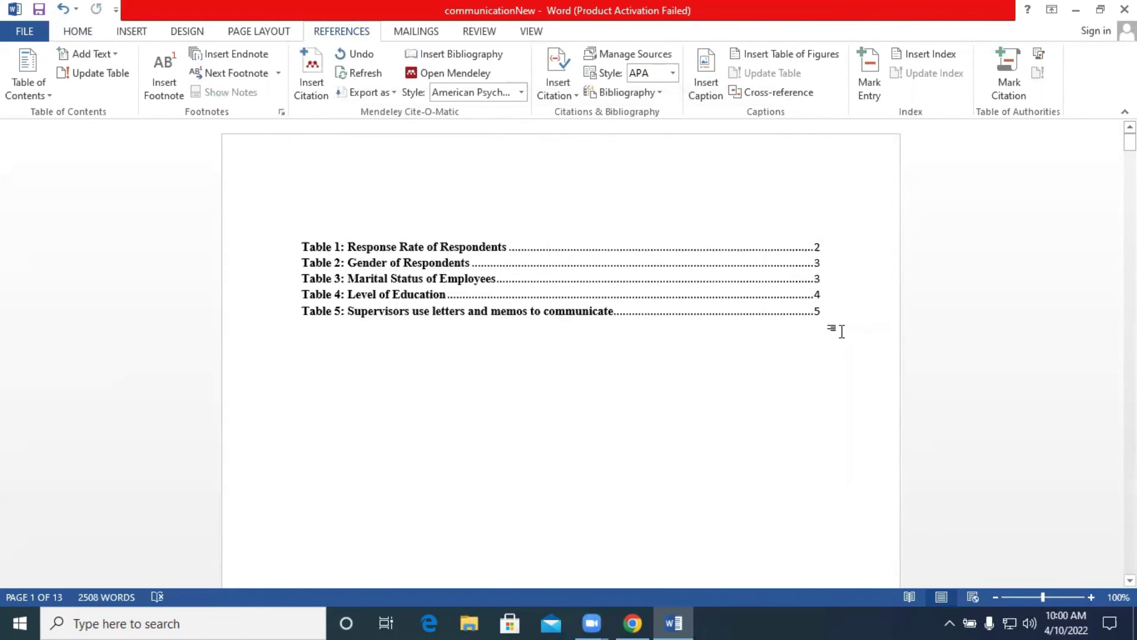
# Step: Type a centred 'LIST OF TABLES' heading on the empty line above the generated list
pyautogui.moveTo(832, 314); pyautogui.dragTo(310, 236)
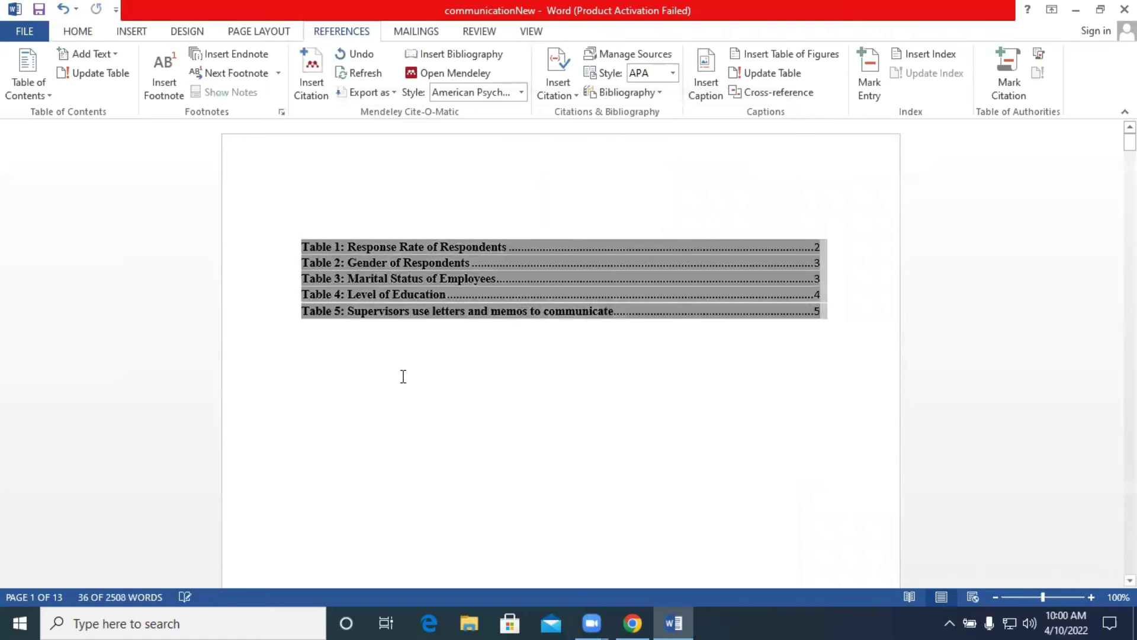
pyautogui.click(310, 213)
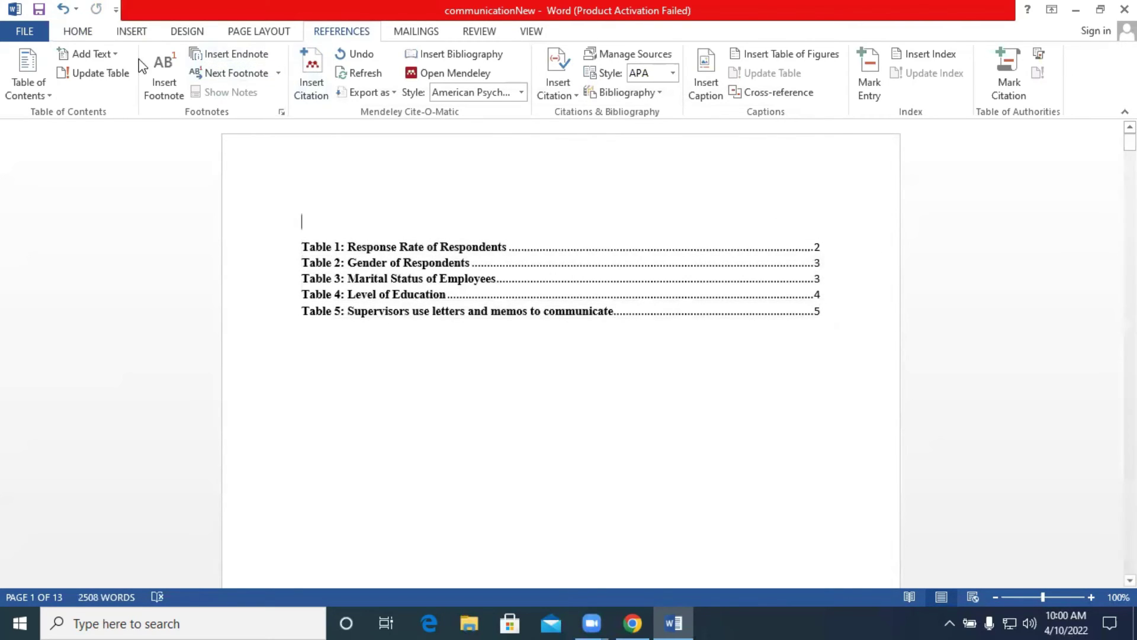
pyautogui.click(80, 32)
pyautogui.click(383, 87)
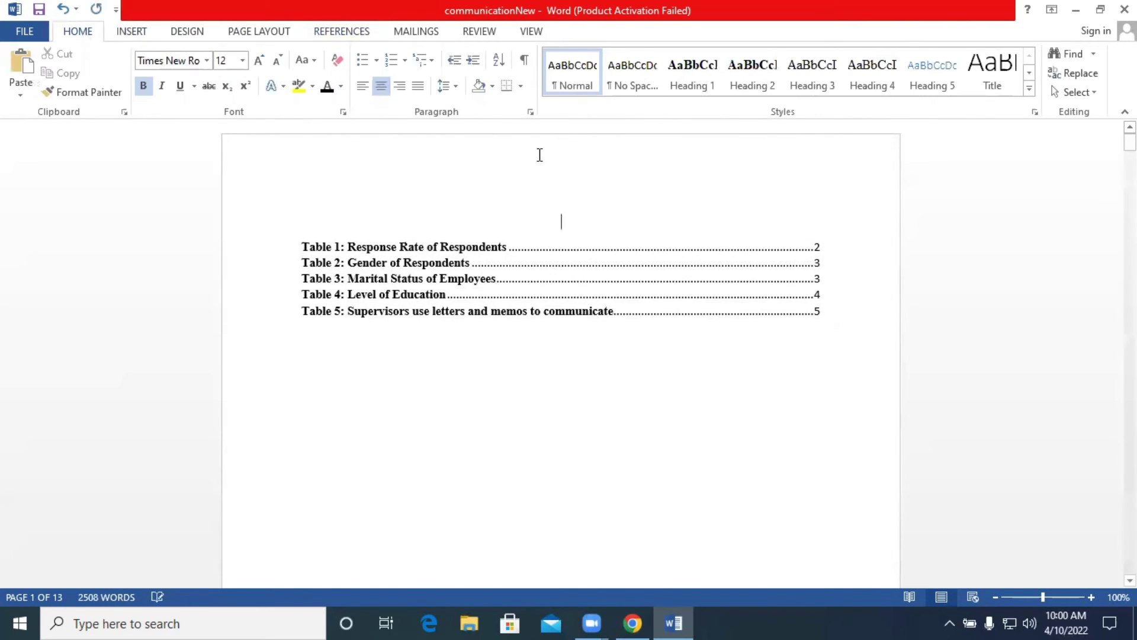
pyautogui.write('L')
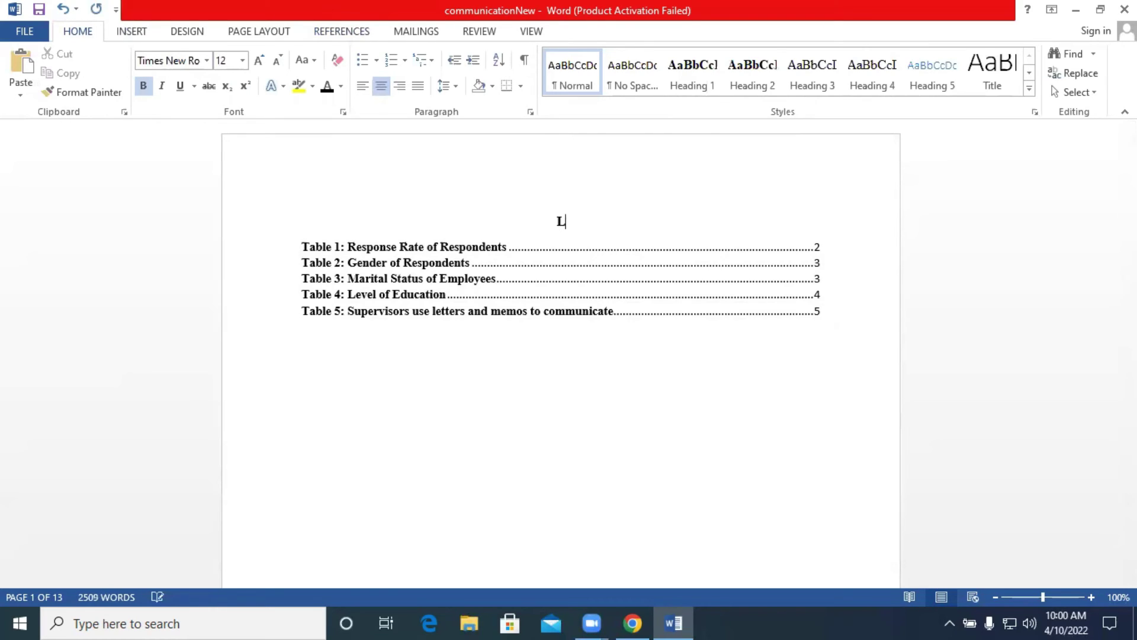
pyautogui.write('IST OF TABLES')
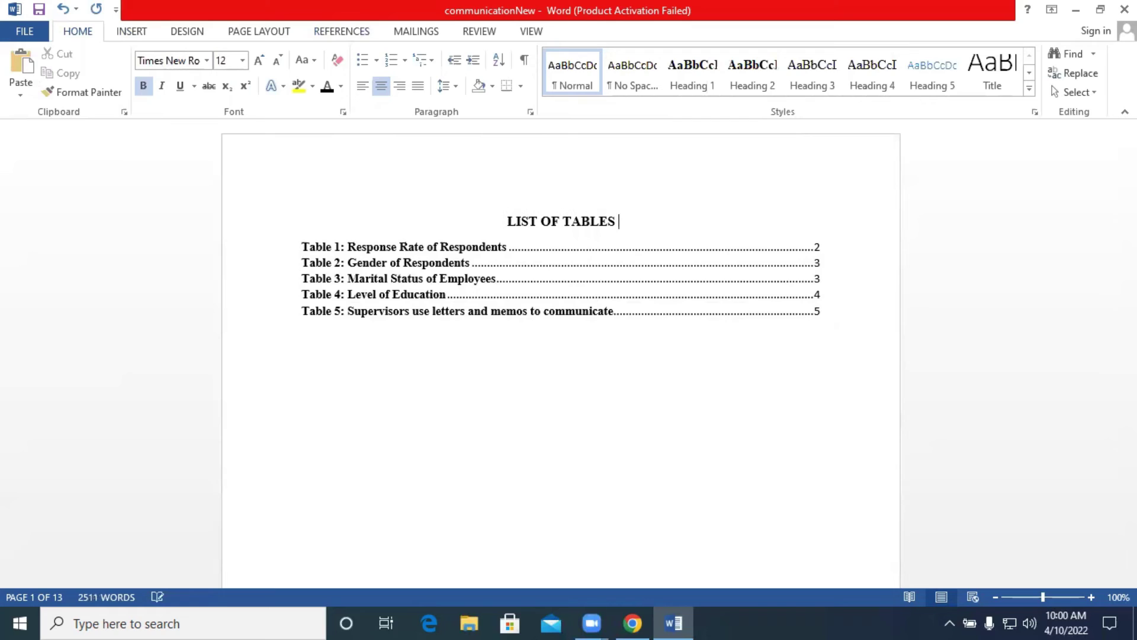
pyautogui.moveTo(829, 316)
pyautogui.mouseDown()
pyautogui.moveTo(593, 294)
pyautogui.moveTo(308, 245)
pyautogui.mouseUp()
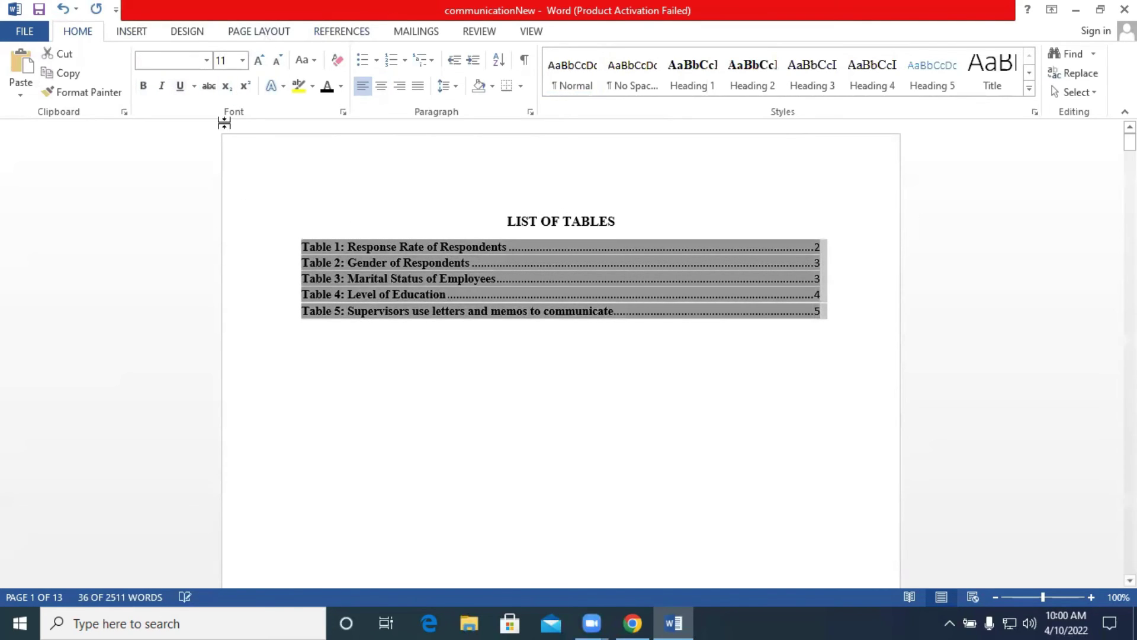
# Step: Make the five list entries 12-pt Times New Roman, 2.0 line spacing, not bold
pyautogui.click(207, 60)
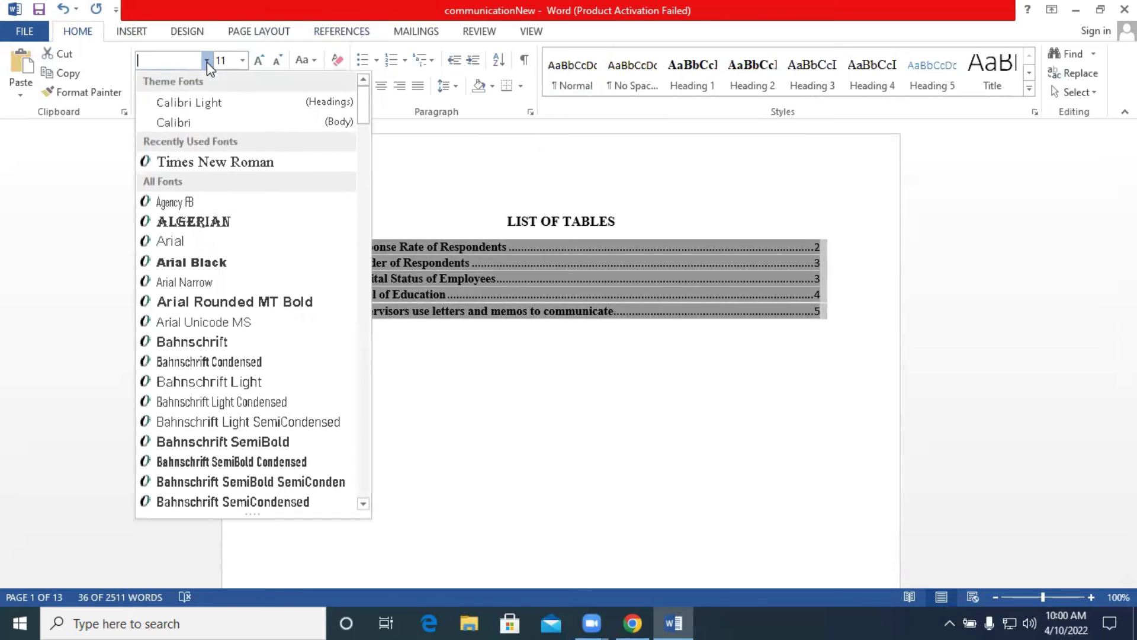
pyautogui.click(221, 163)
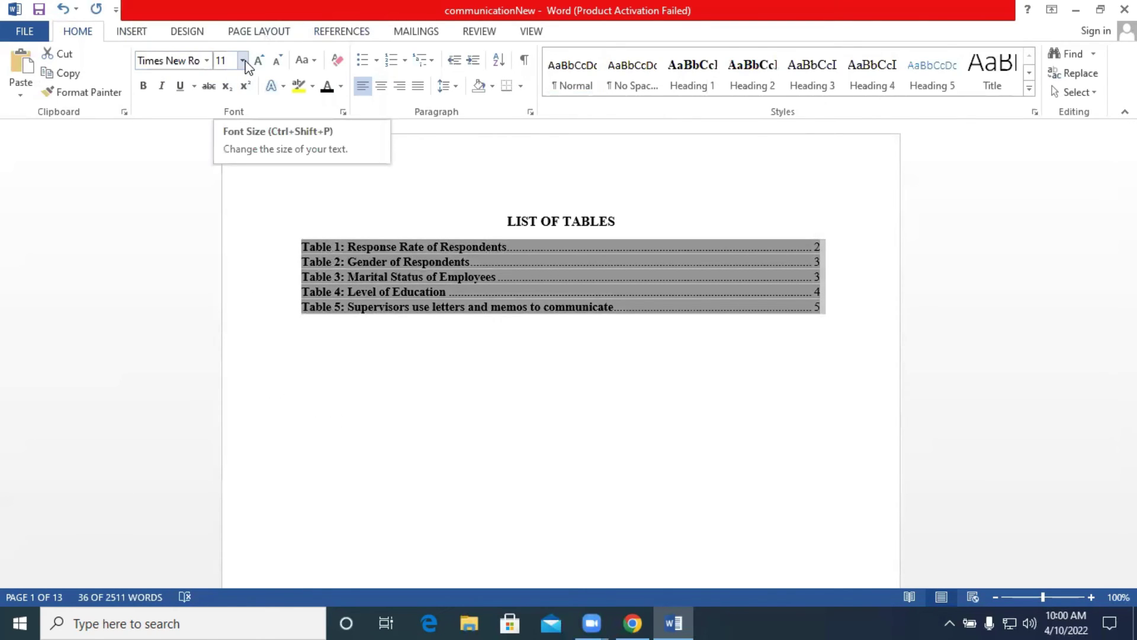
pyautogui.click(243, 60)
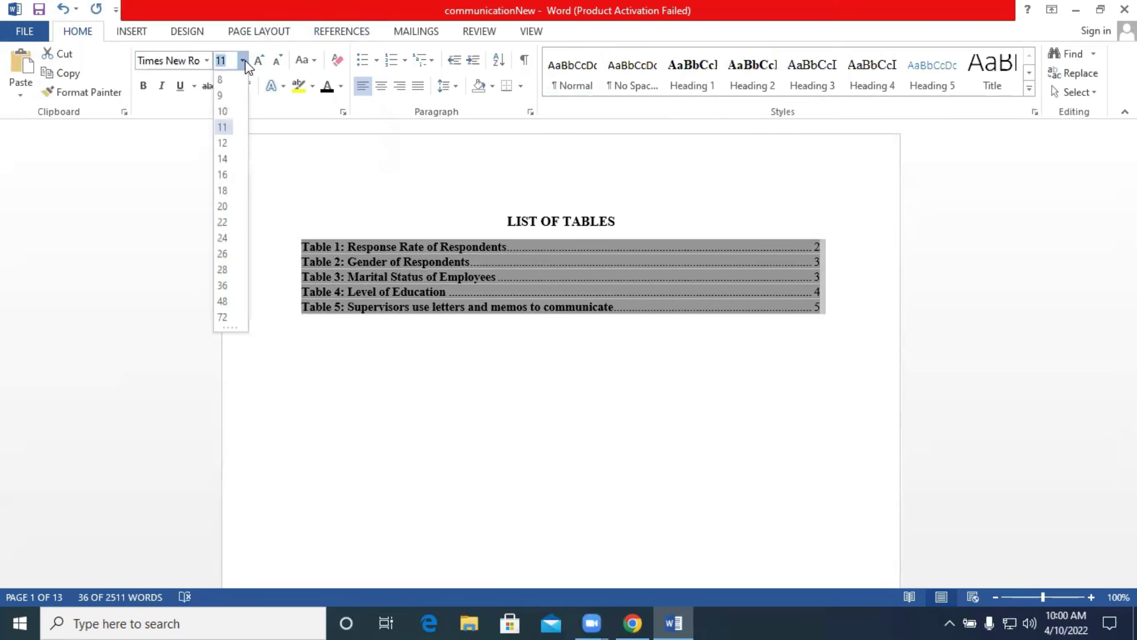
pyautogui.click(222, 143)
pyautogui.click(456, 86)
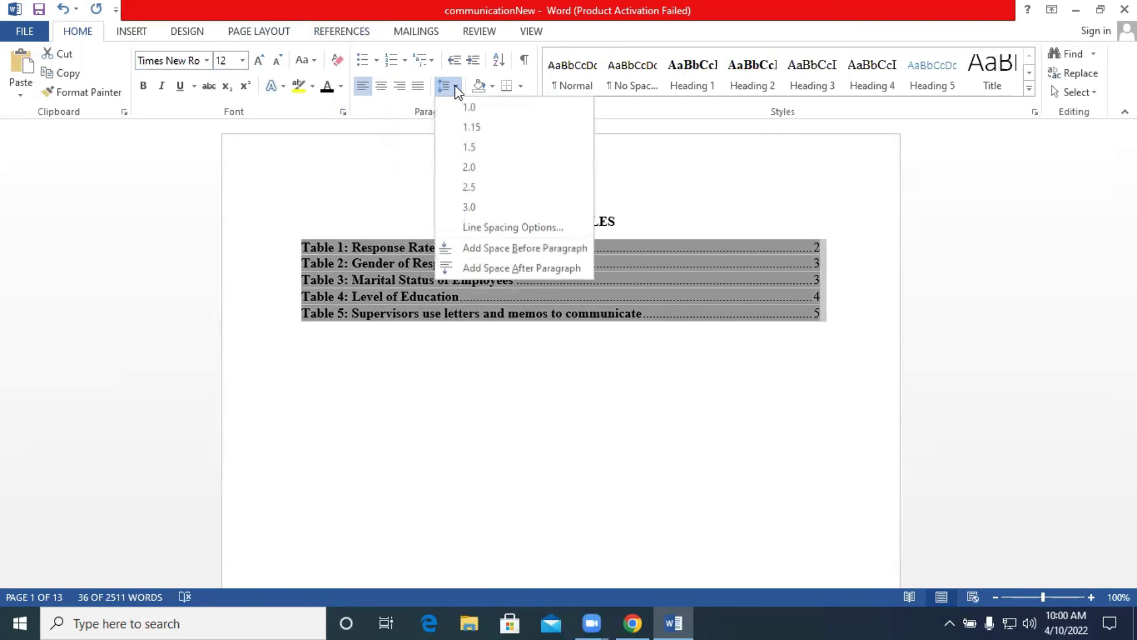
pyautogui.click(468, 171)
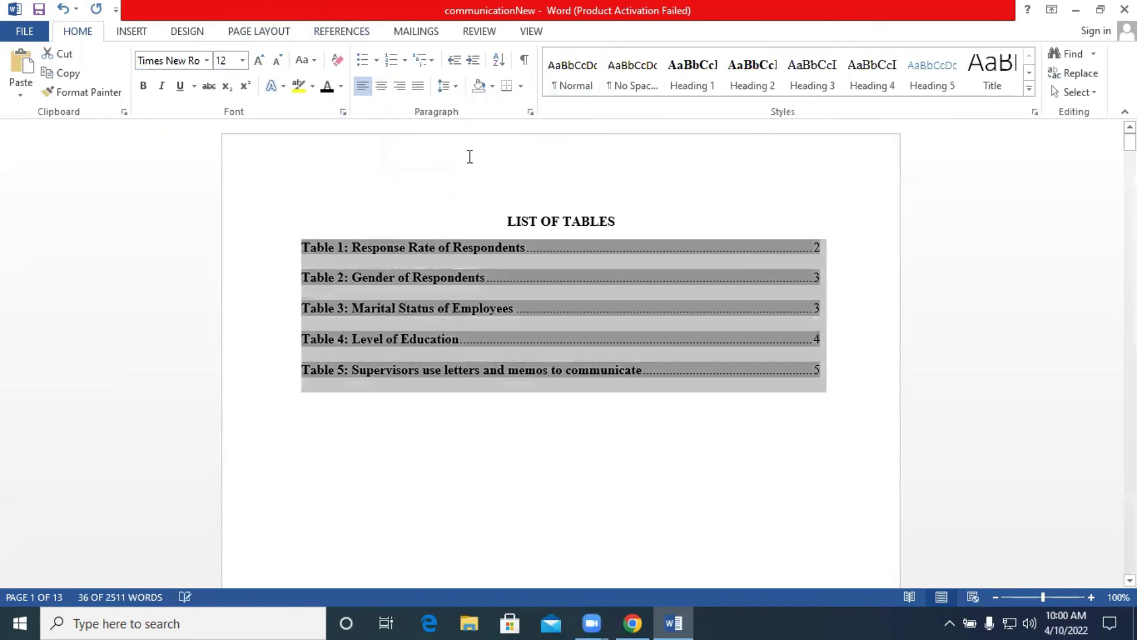
pyautogui.click(146, 92)
pyautogui.click(144, 92)
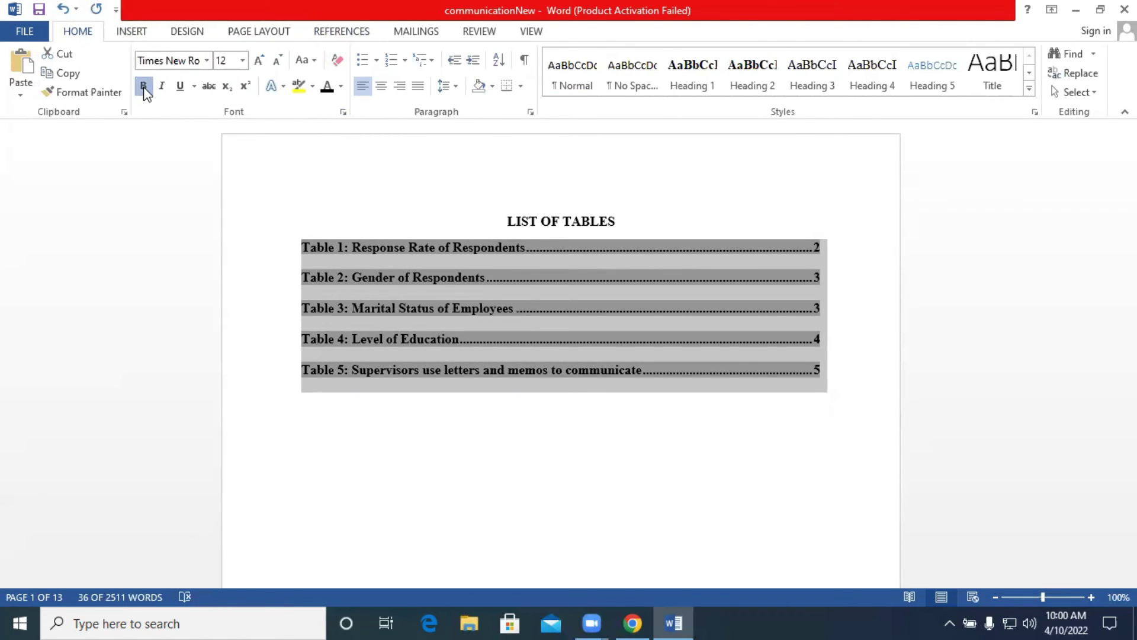
pyautogui.click(697, 409)
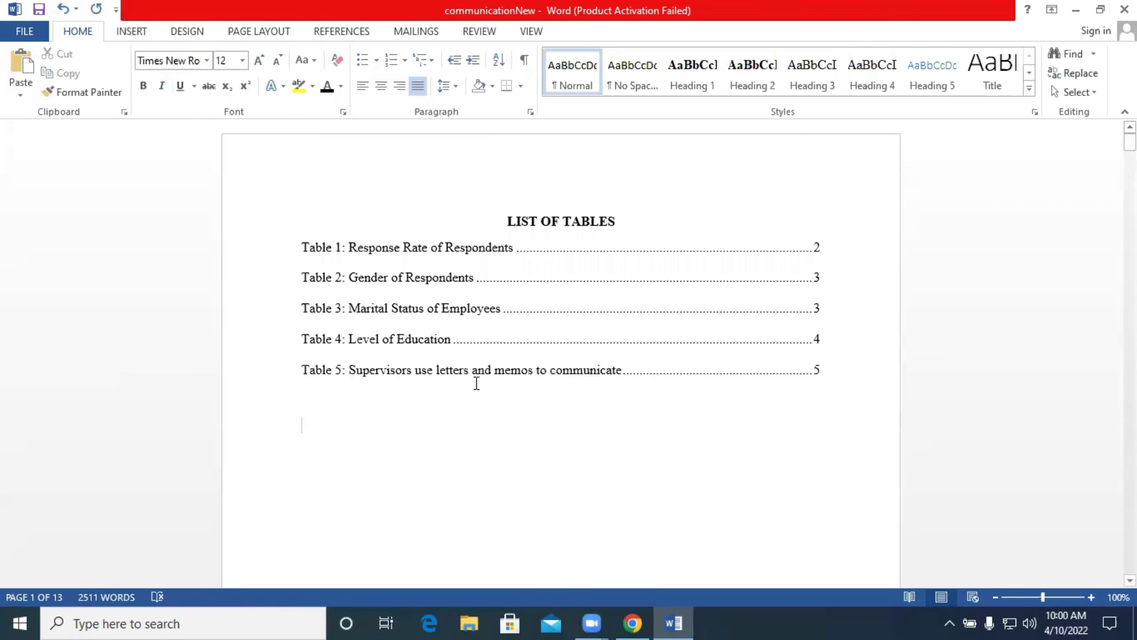